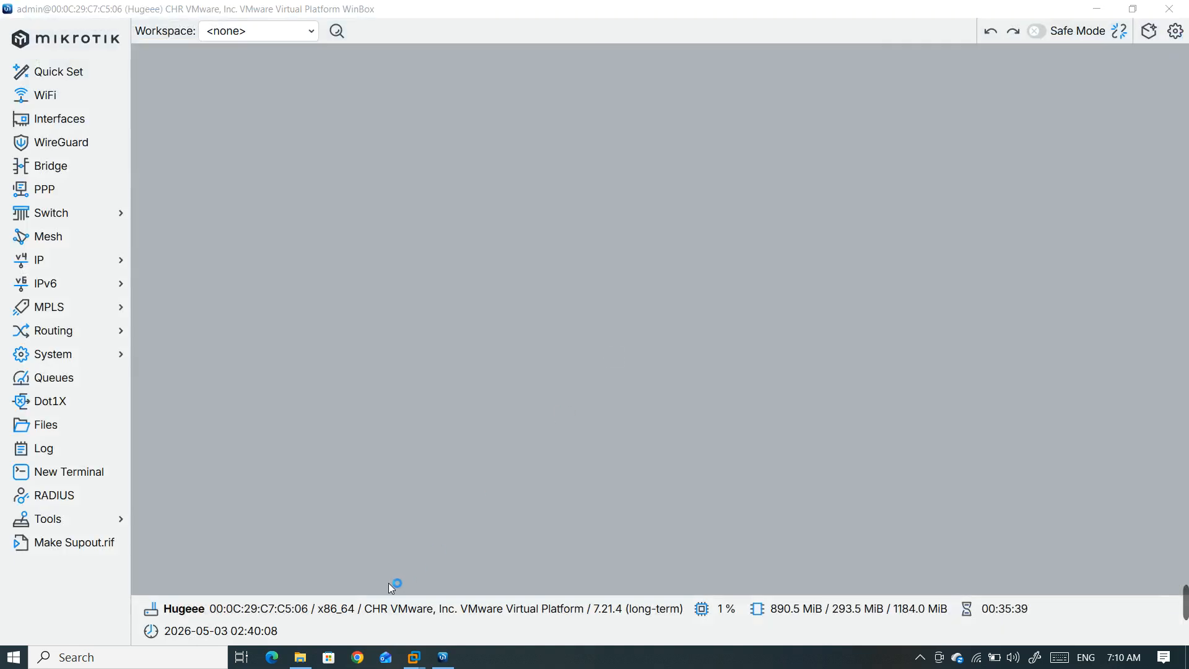
# - Open the Traffic Monitor tool
pyautogui.click(113, 528)
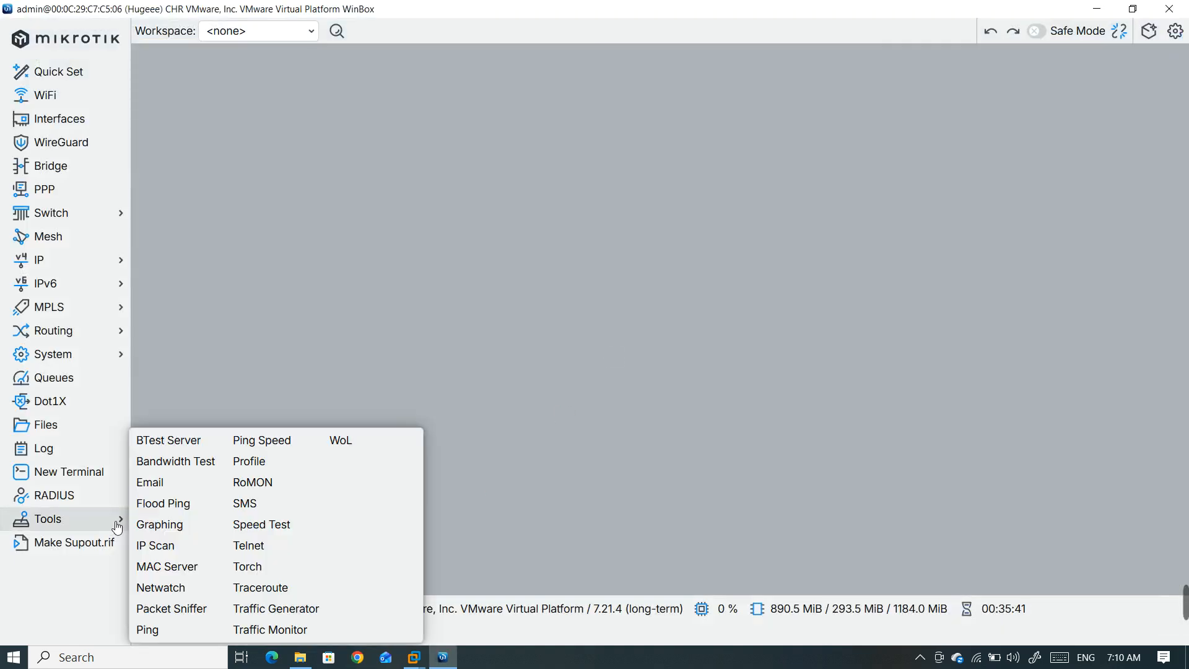
pyautogui.click(291, 629)
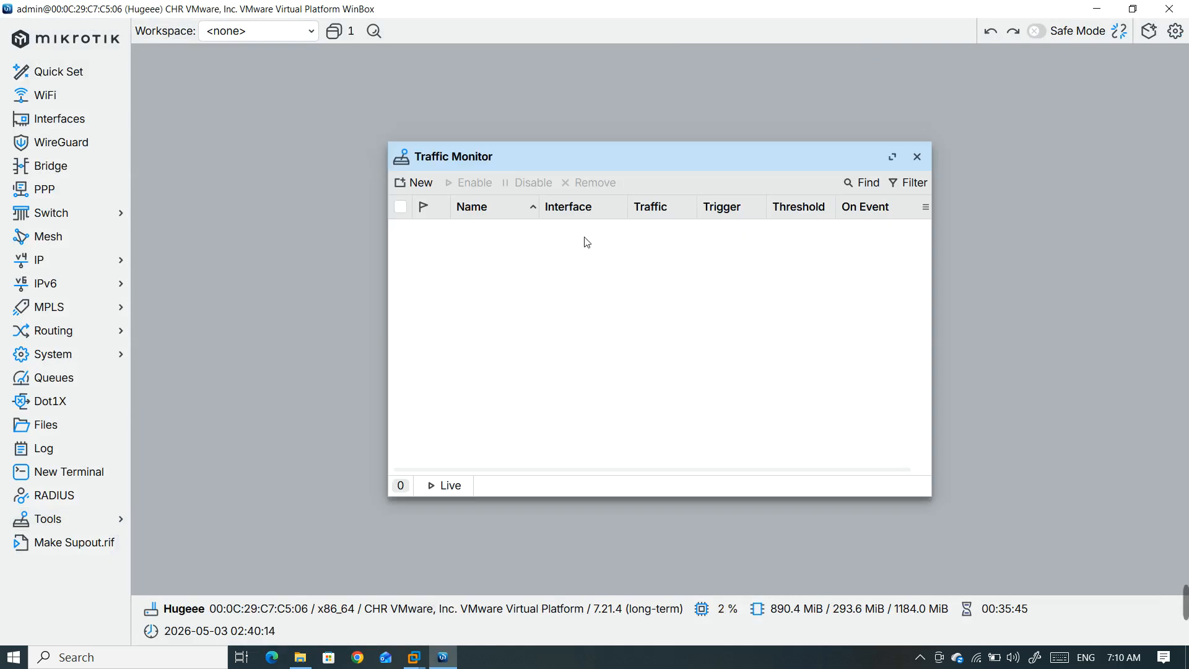
# - Run Torch on interface ether2, examine its traffic in the enlarged window, and close it
pyautogui.click(82, 519)
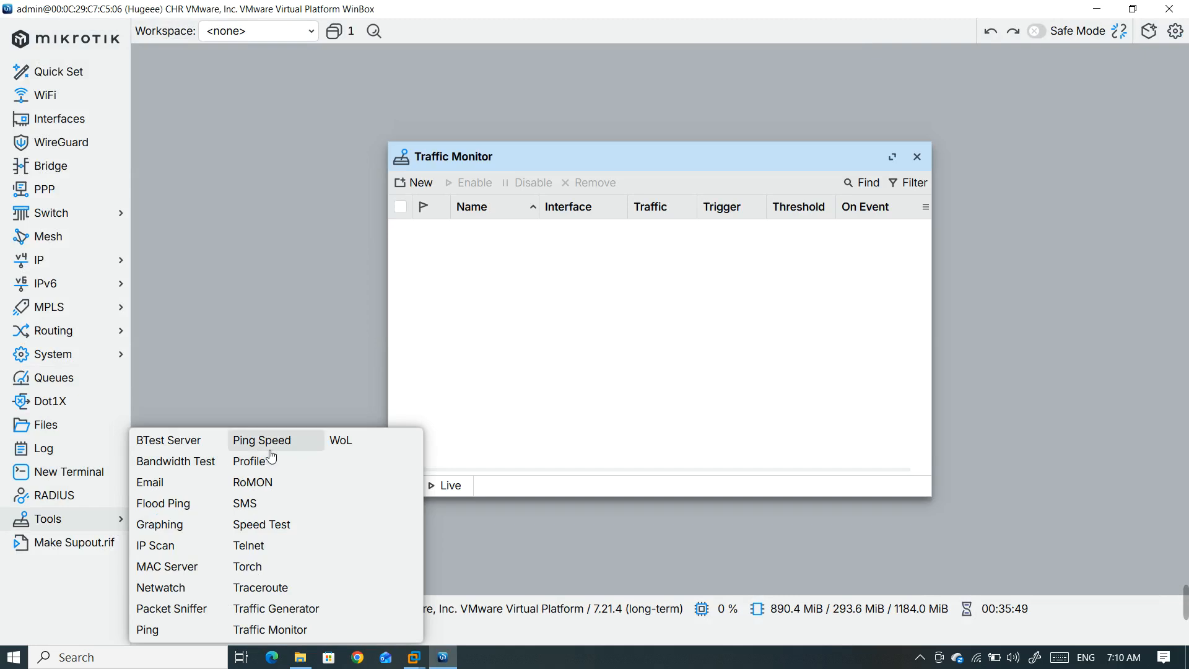
pyautogui.click(260, 566)
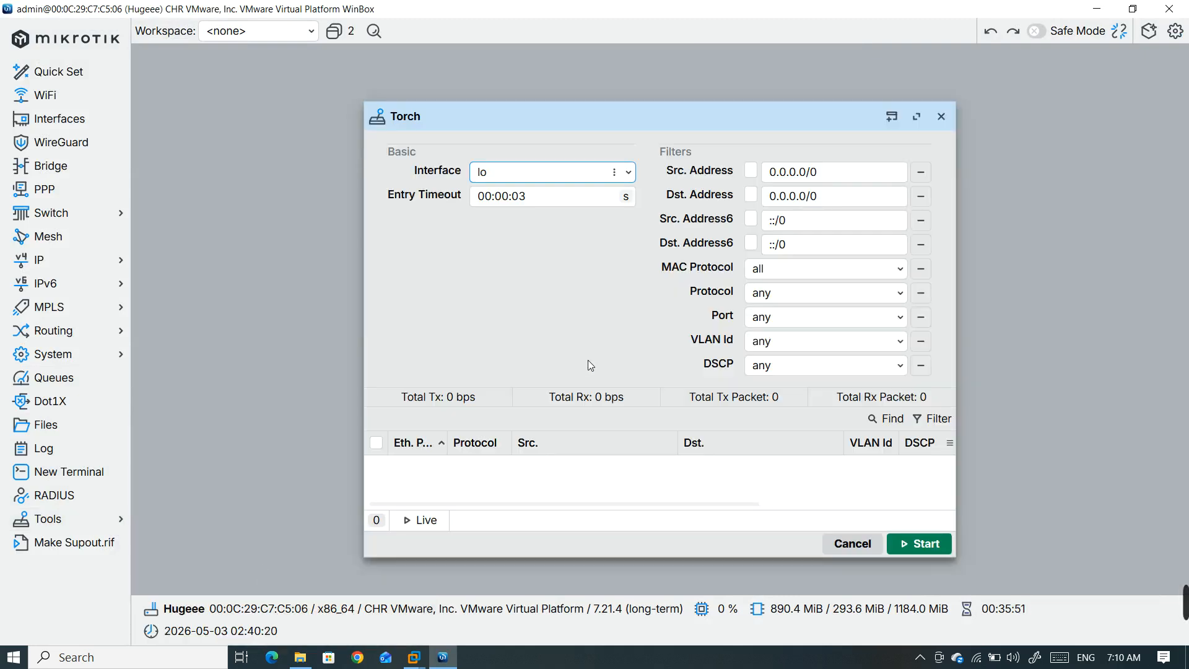
pyautogui.click(634, 177)
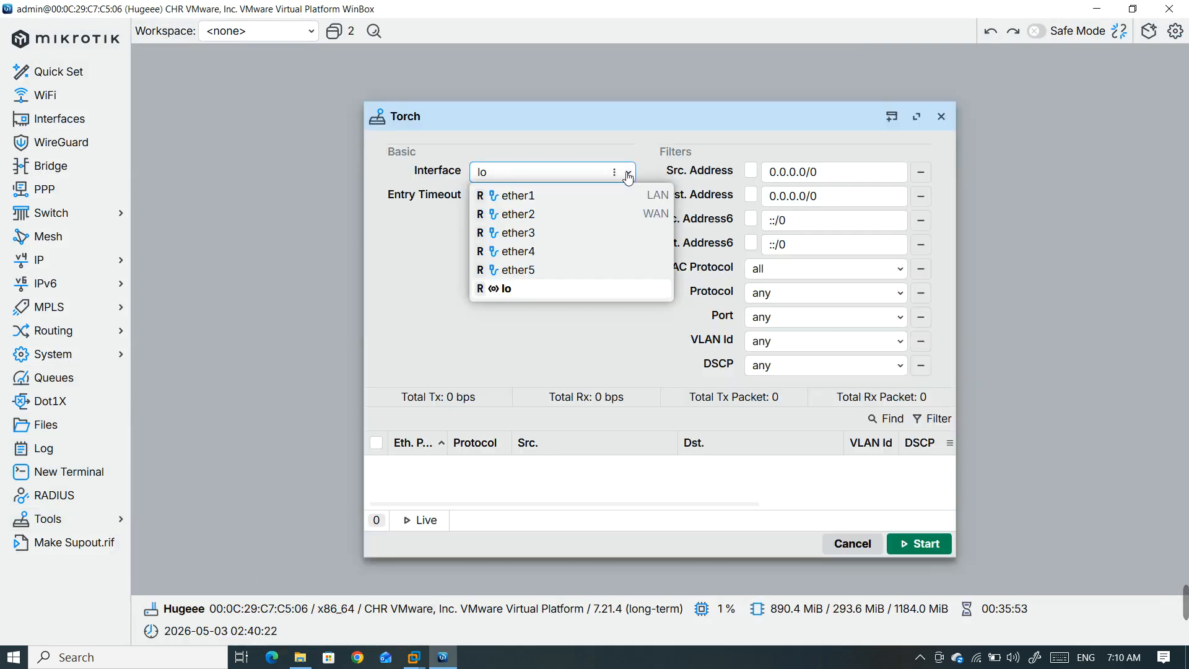
pyautogui.click(579, 214)
pyautogui.click(919, 543)
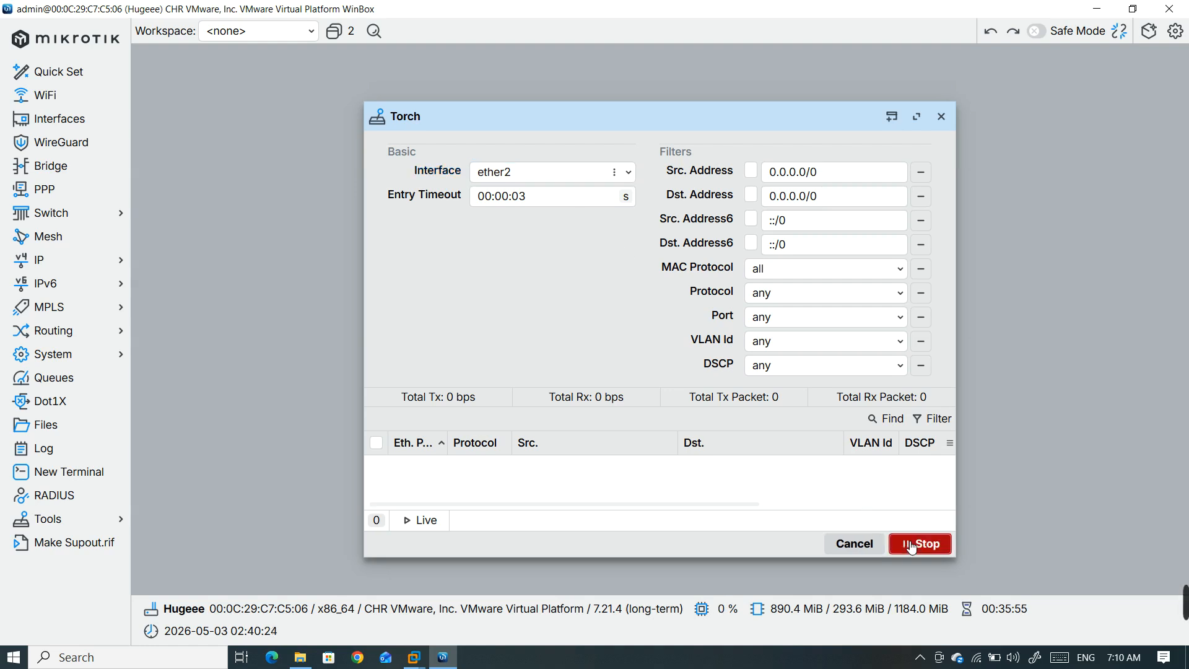
pyautogui.click(917, 117)
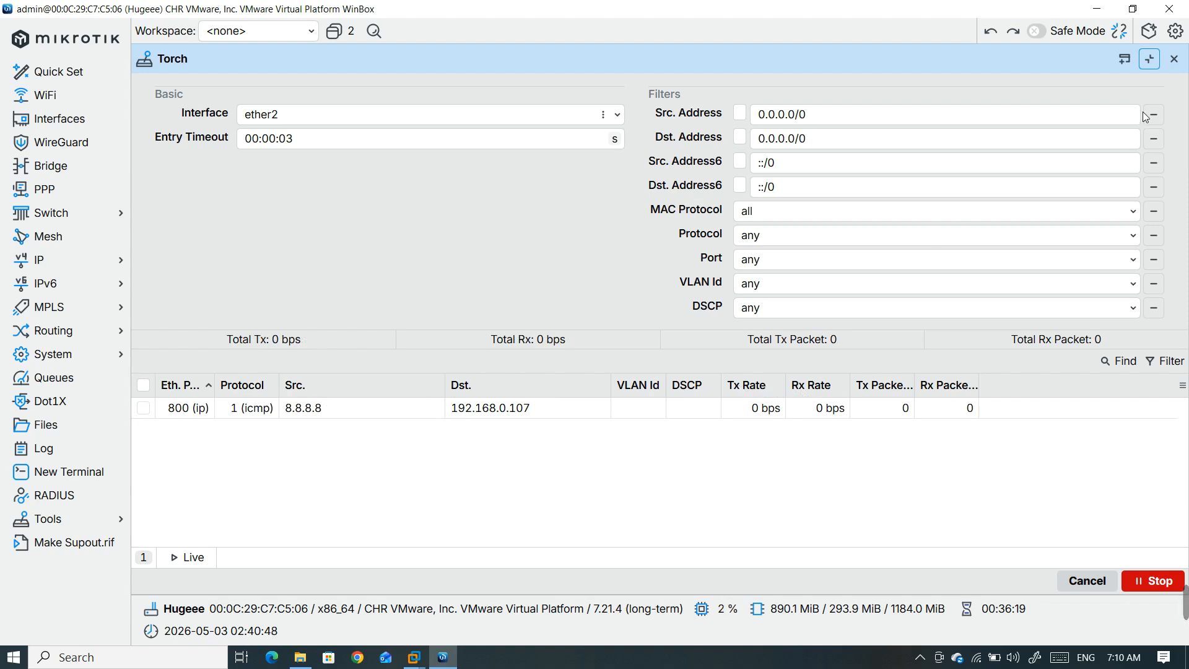
pyautogui.click(1174, 58)
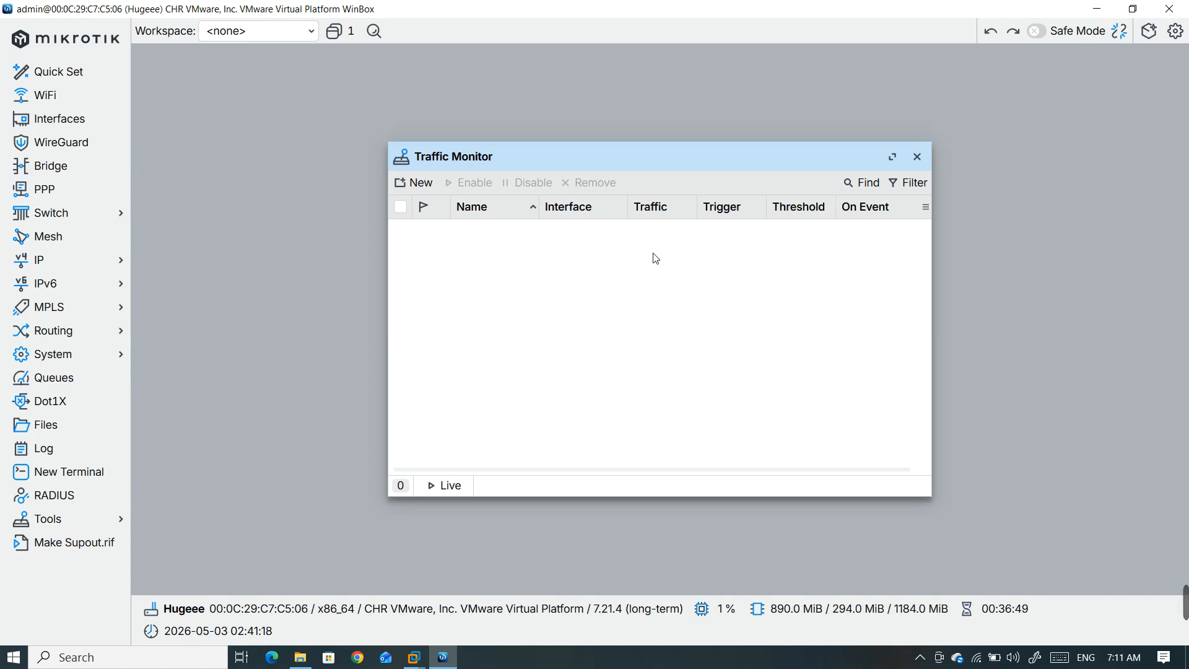
# - Start a new traffic monitor entry and name it Checking
pyautogui.click(427, 188)
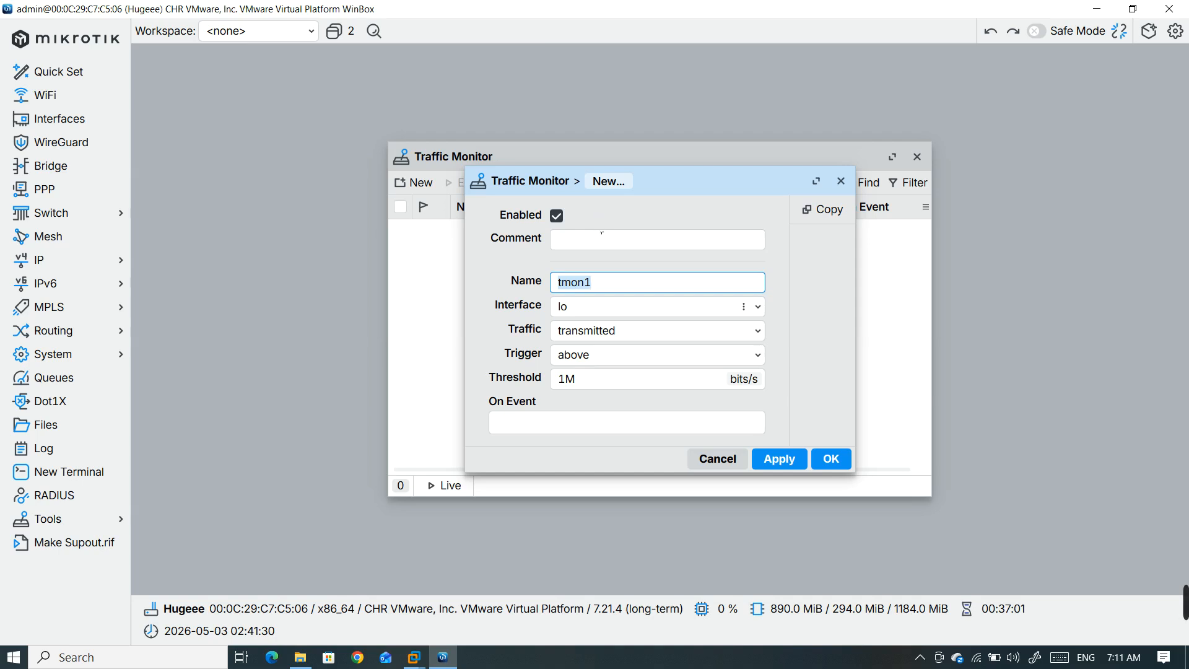
pyautogui.moveTo(649, 185); pyautogui.dragTo(661, 168)
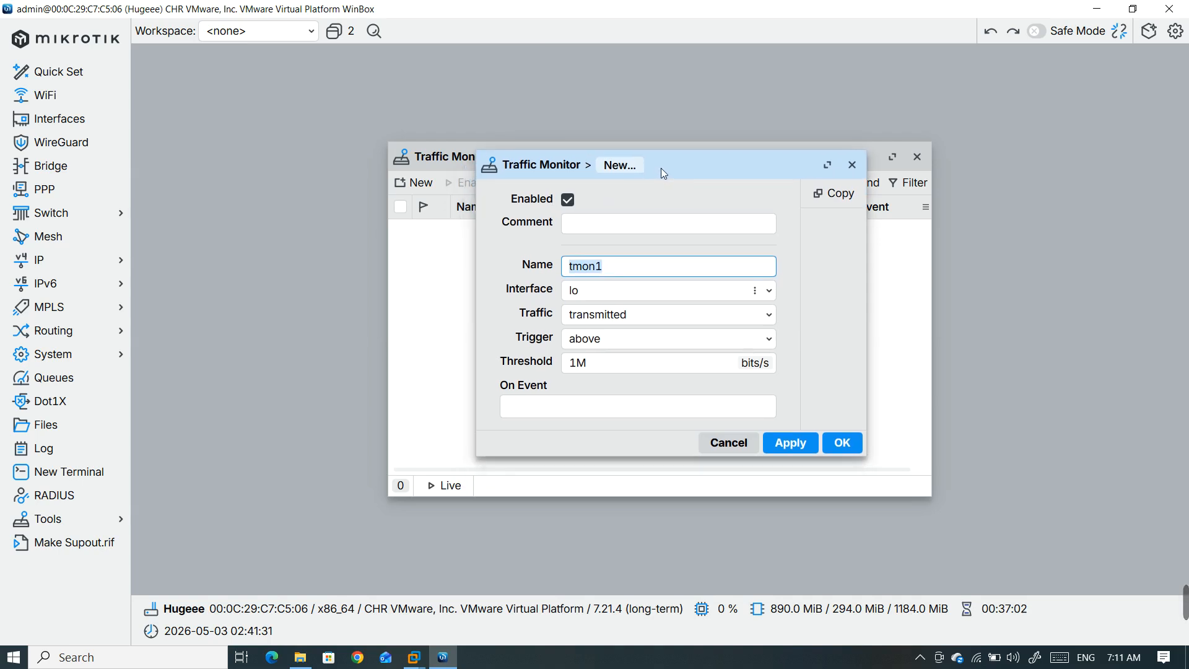
pyautogui.click(588, 221)
pyautogui.press('Tab')
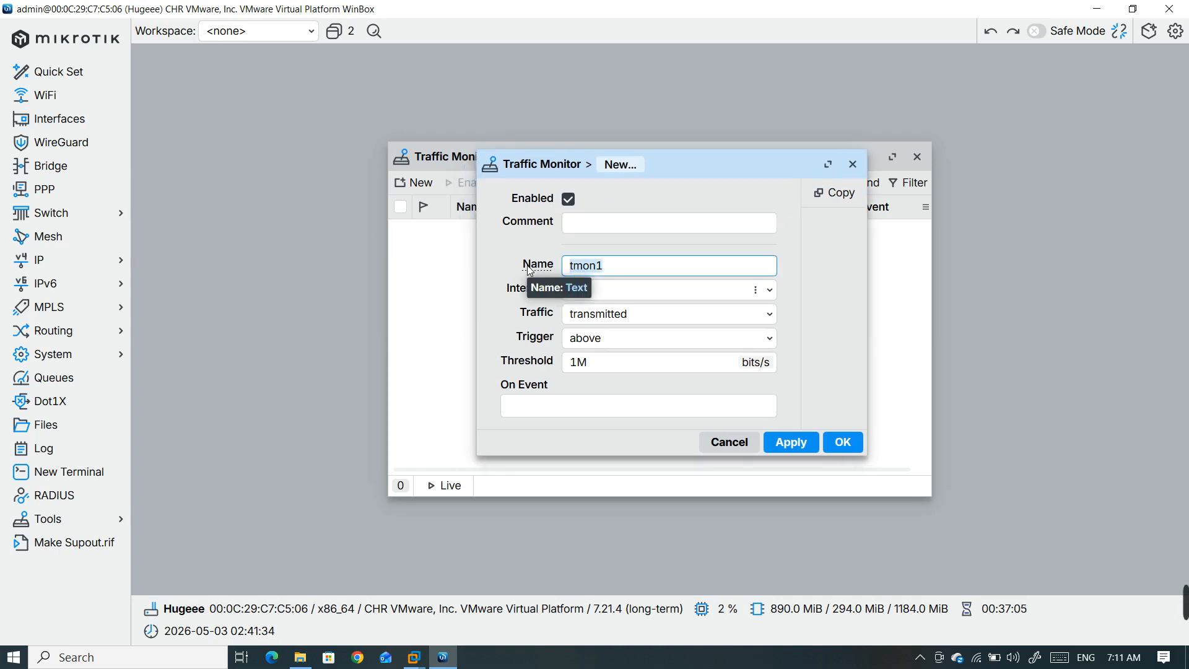
pyautogui.write('Checking')
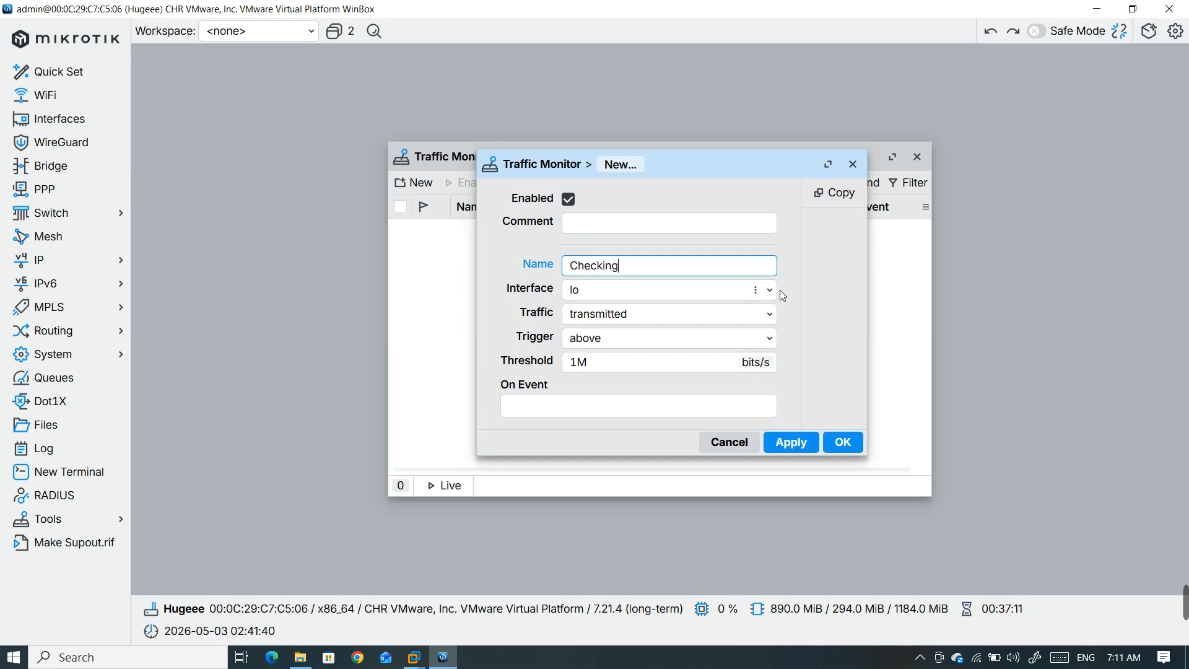
# - Check the router's interface list and set the new monitor's interface to ether1
pyautogui.click(75, 124)
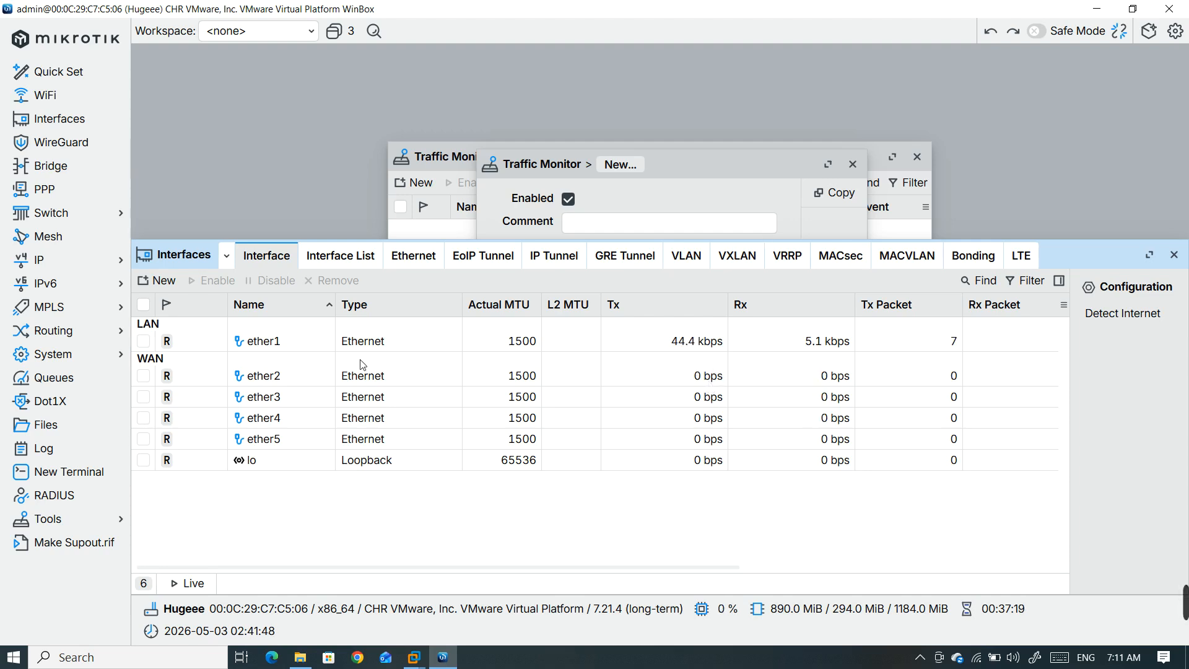
pyautogui.click(750, 168)
pyautogui.click(775, 290)
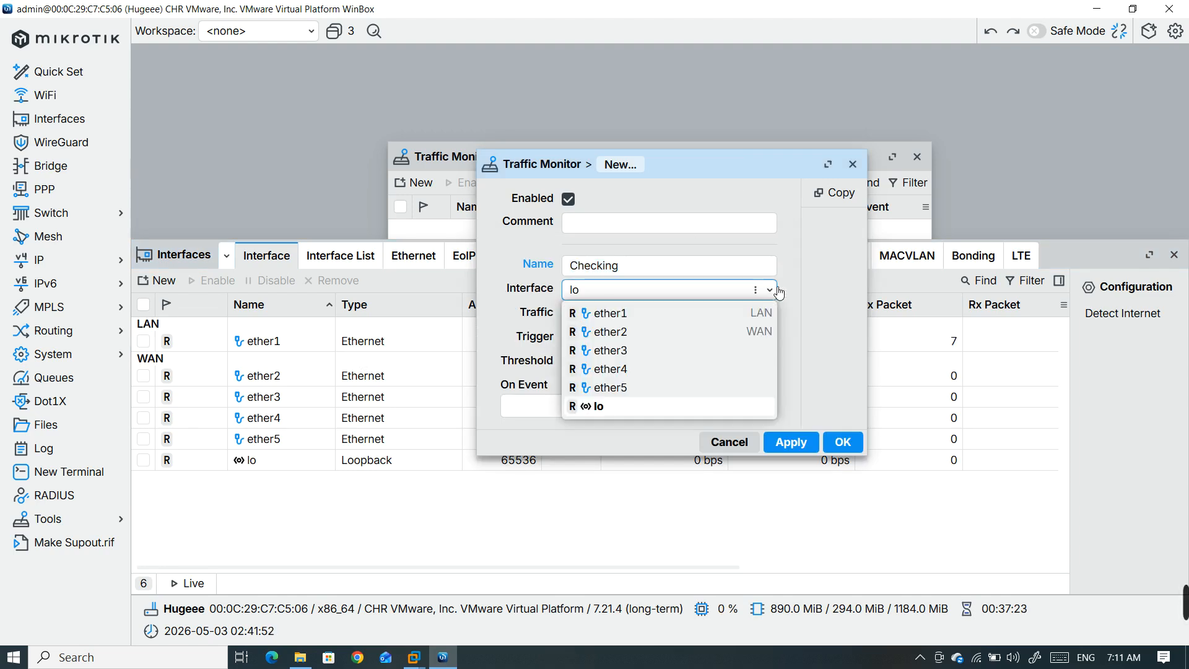
pyautogui.click(703, 315)
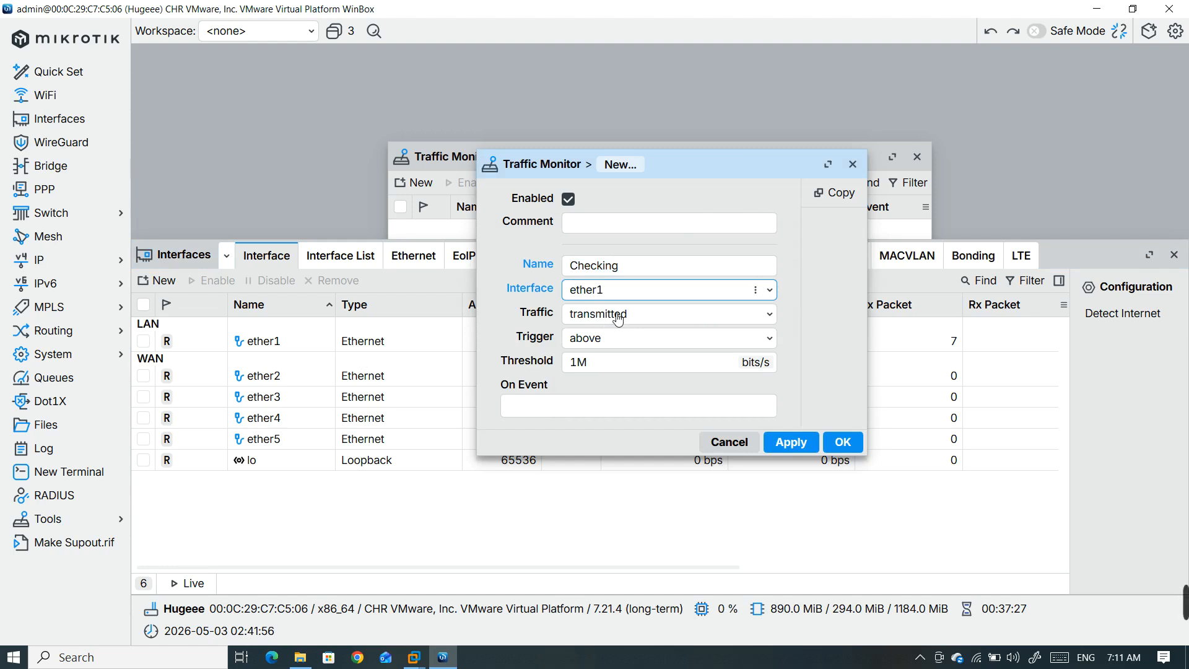
# - Set the monitor's traffic direction to transmitted and its trigger to above
pyautogui.click(768, 314)
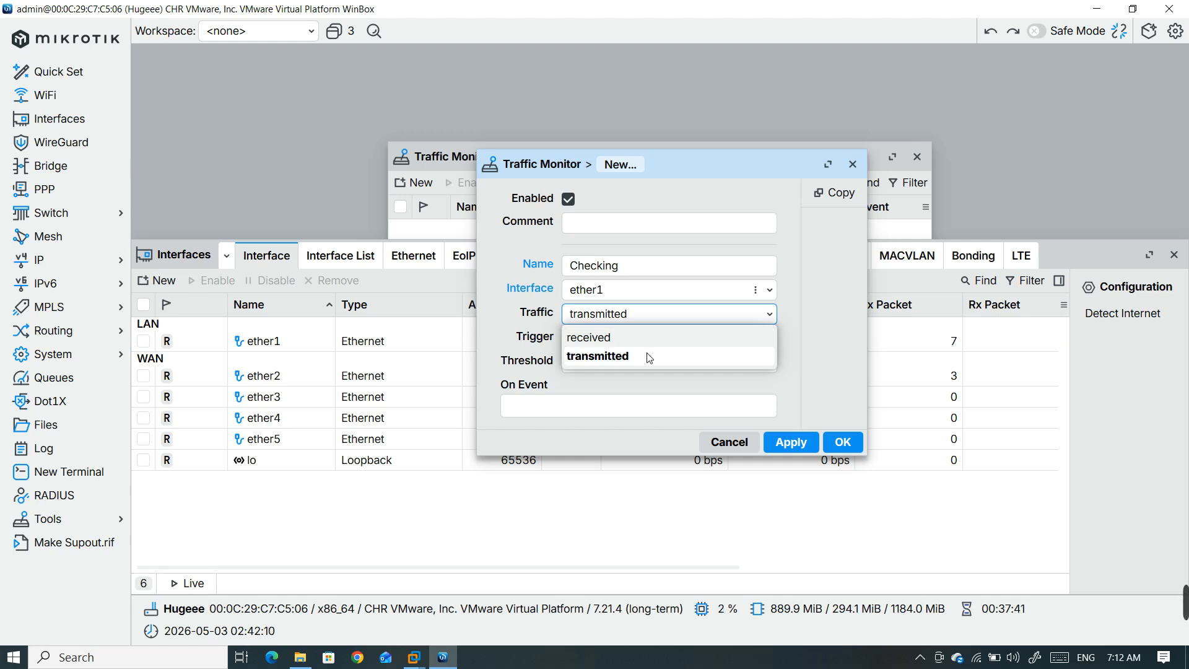
pyautogui.click(648, 358)
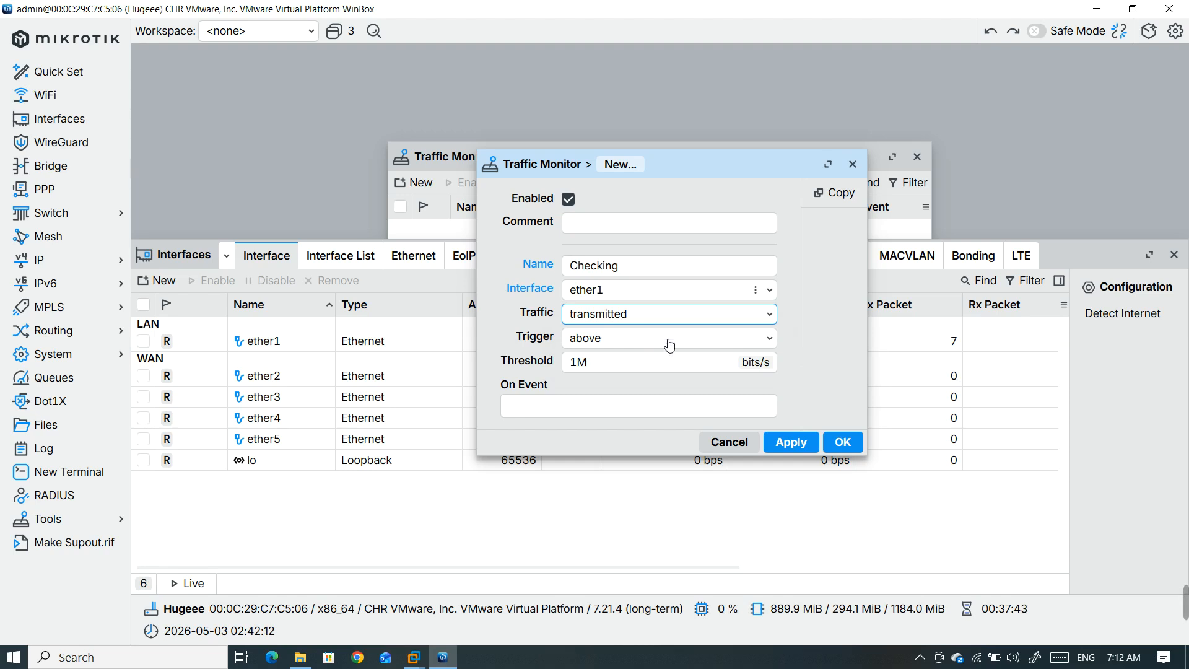
pyautogui.click(769, 345)
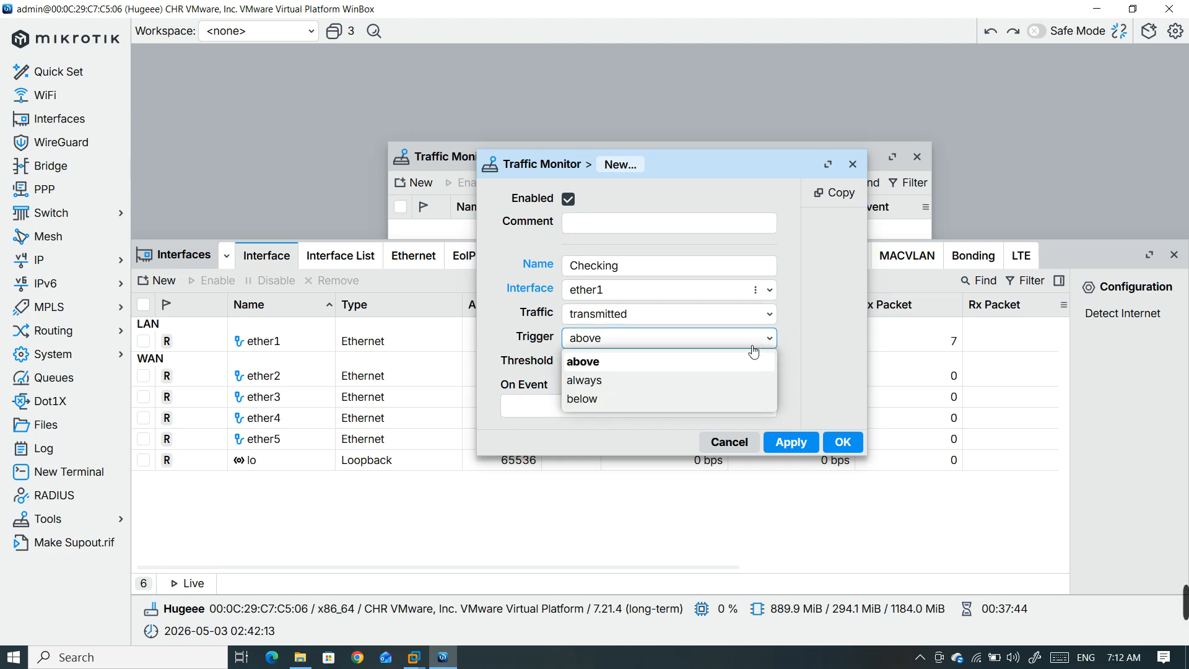
pyautogui.click(666, 365)
# - Set the monitor's threshold to 46k bits/s
pyautogui.click(600, 371)
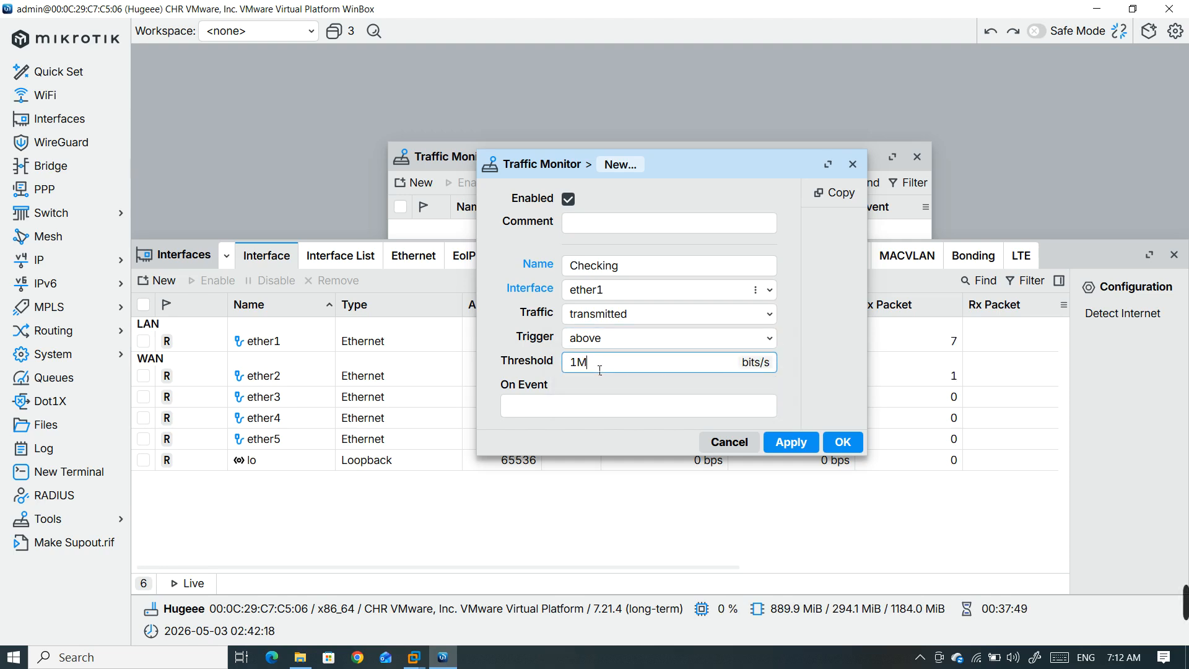
pyautogui.press('BackSpace')
pyautogui.press('BackSpace')
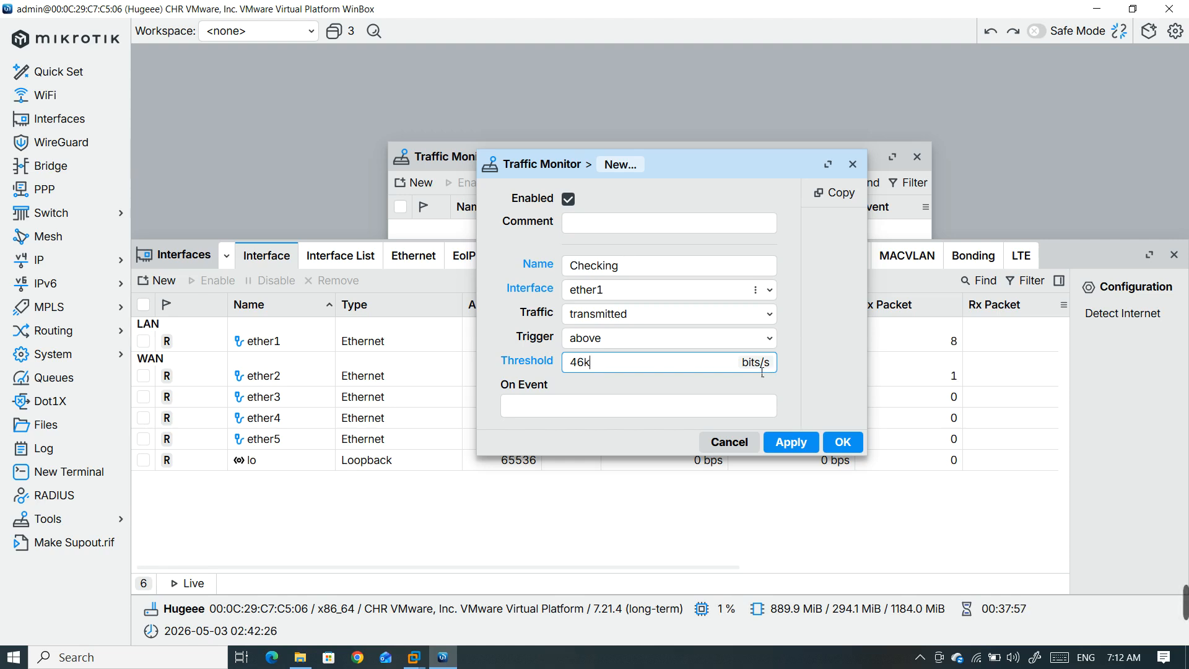
pyautogui.press('BackSpace')
pyautogui.write('m')
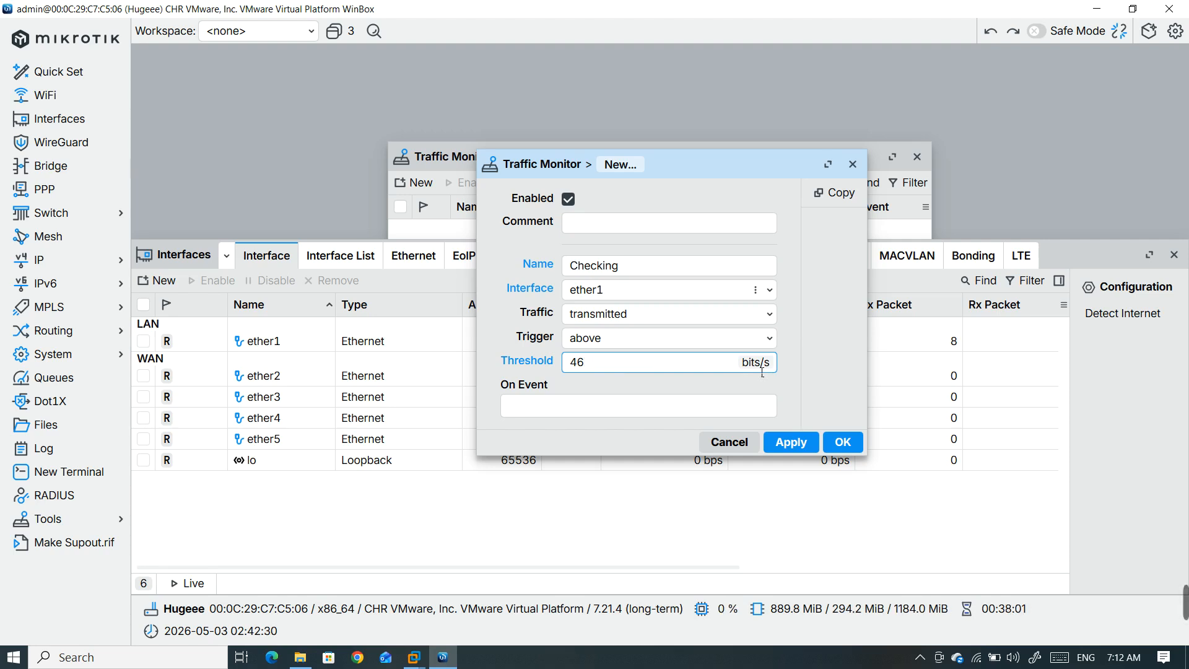
pyautogui.write('M')
pyautogui.click(559, 407)
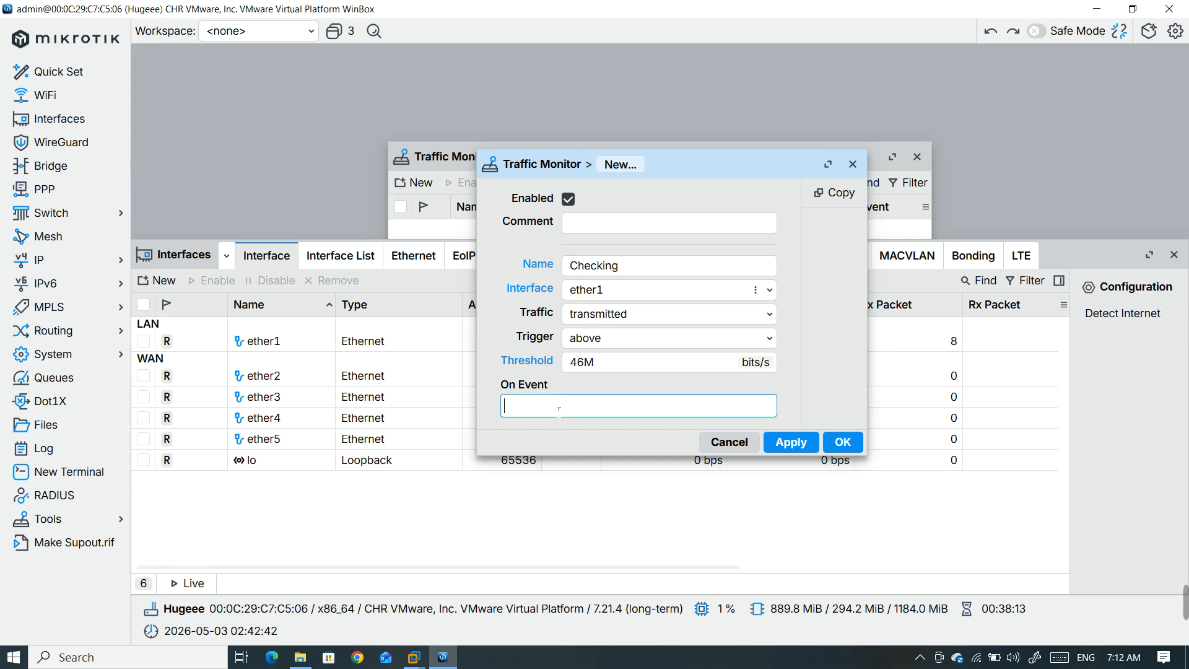
pyautogui.click(613, 367)
pyautogui.press('BackSpace')
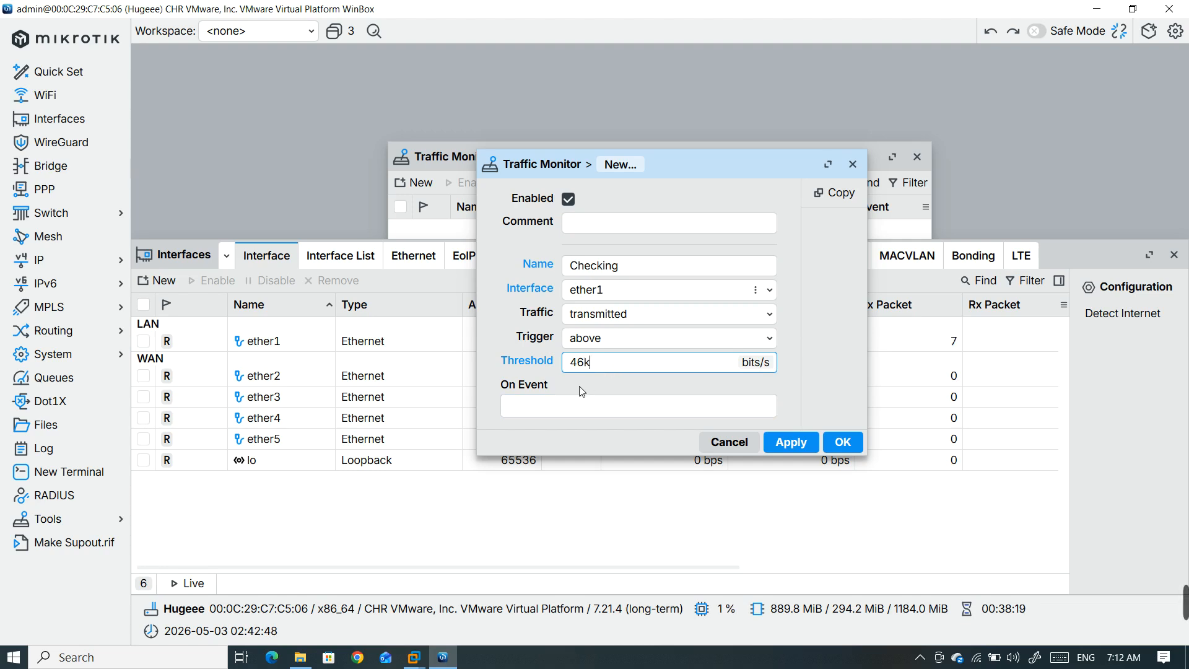
# - Move the new monitor's dialog aside to uncover the Tx rates in the interface list
pyautogui.click(564, 414)
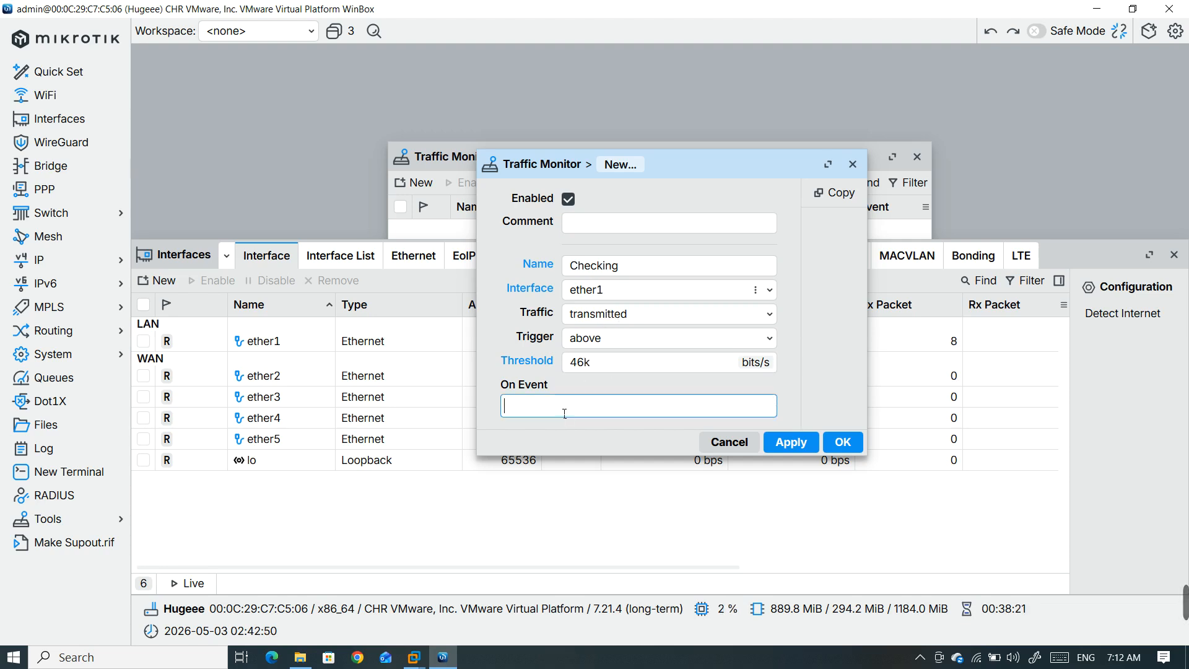
pyautogui.moveTo(672, 165); pyautogui.dragTo(774, 128)
pyautogui.moveTo(890, 46); pyautogui.dragTo(1016, 165)
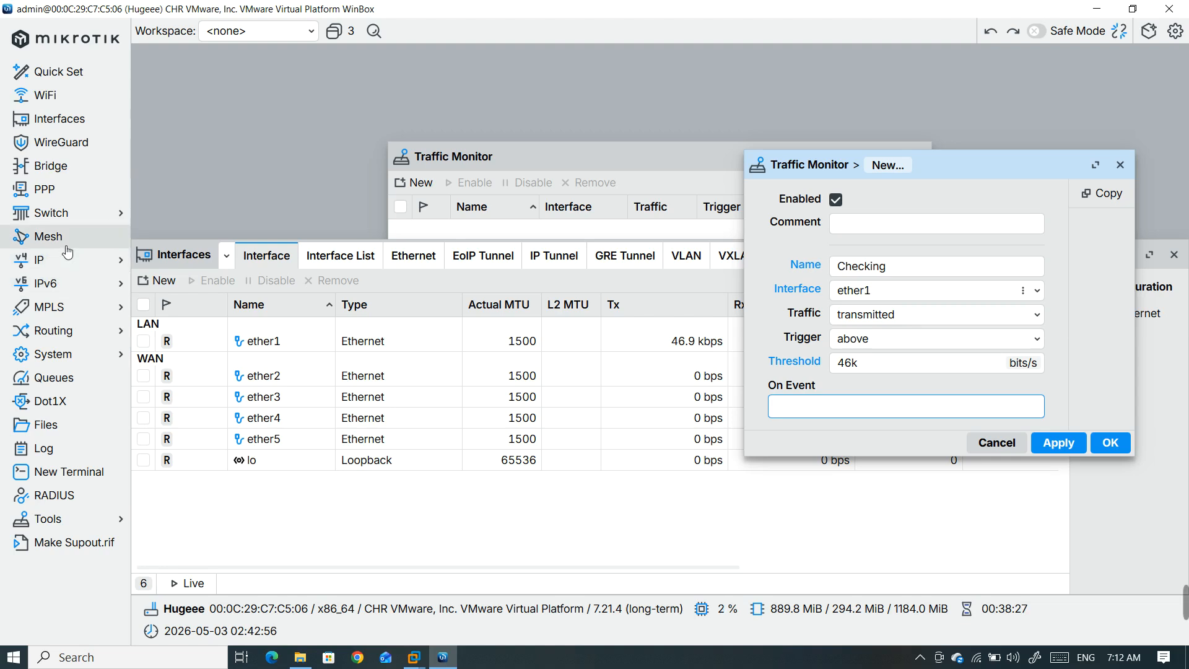
# - View the router's identity setting and close it without changes
pyautogui.click(96, 361)
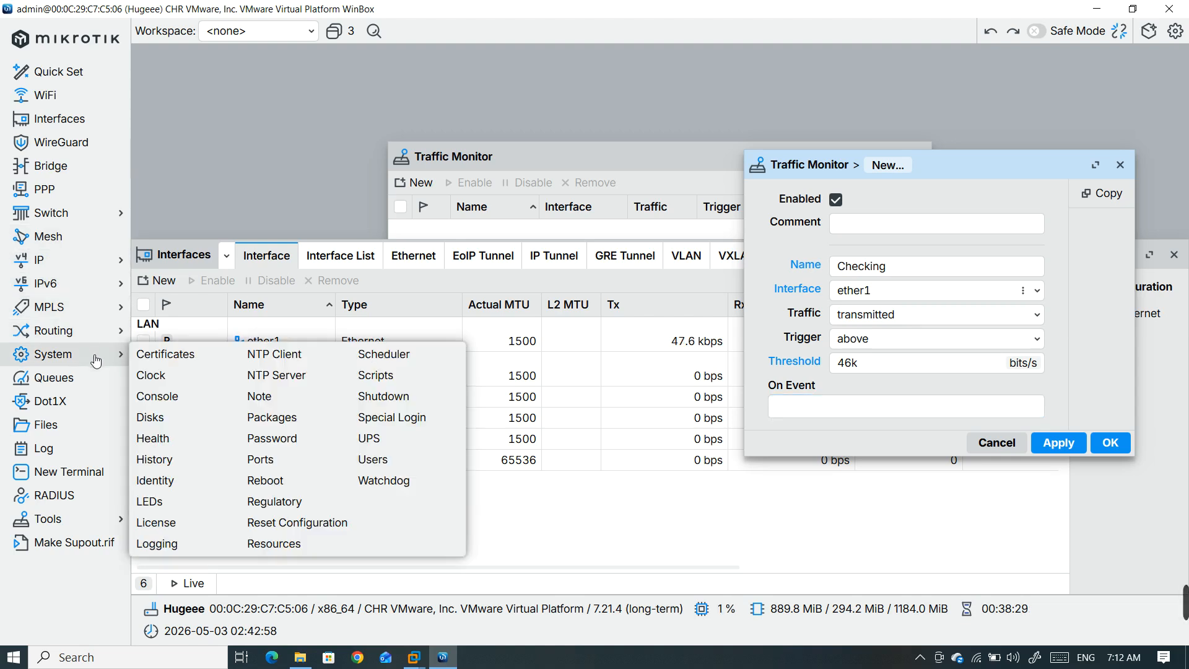
pyautogui.click(154, 481)
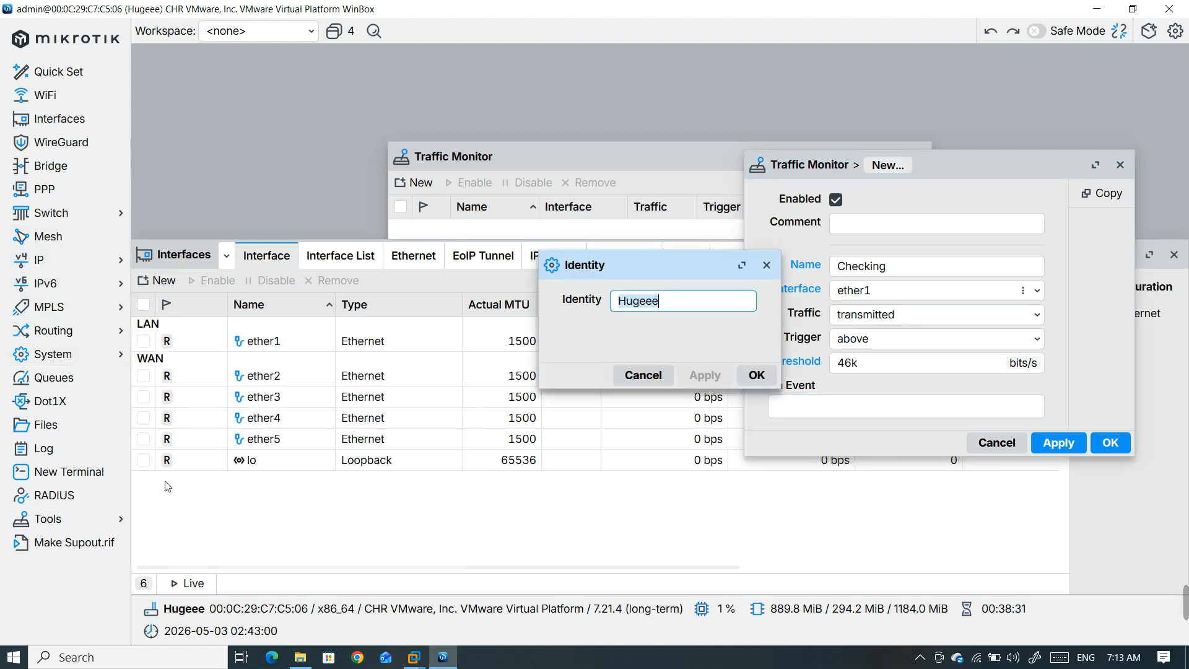
pyautogui.click(767, 265)
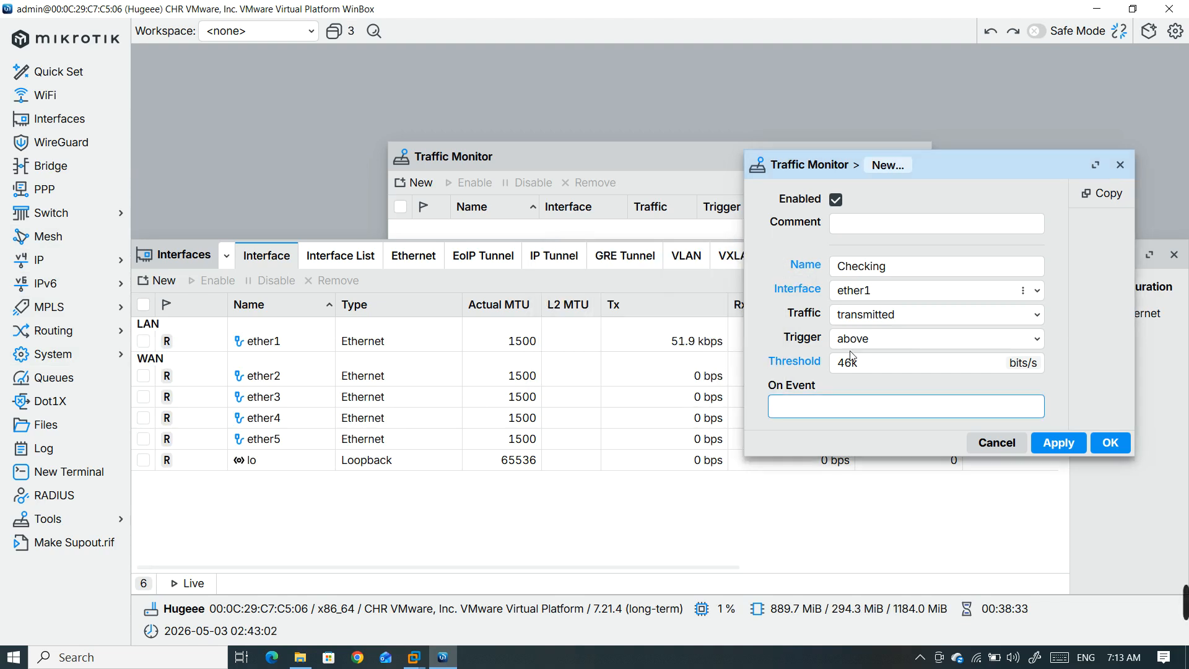
pyautogui.click(72, 354)
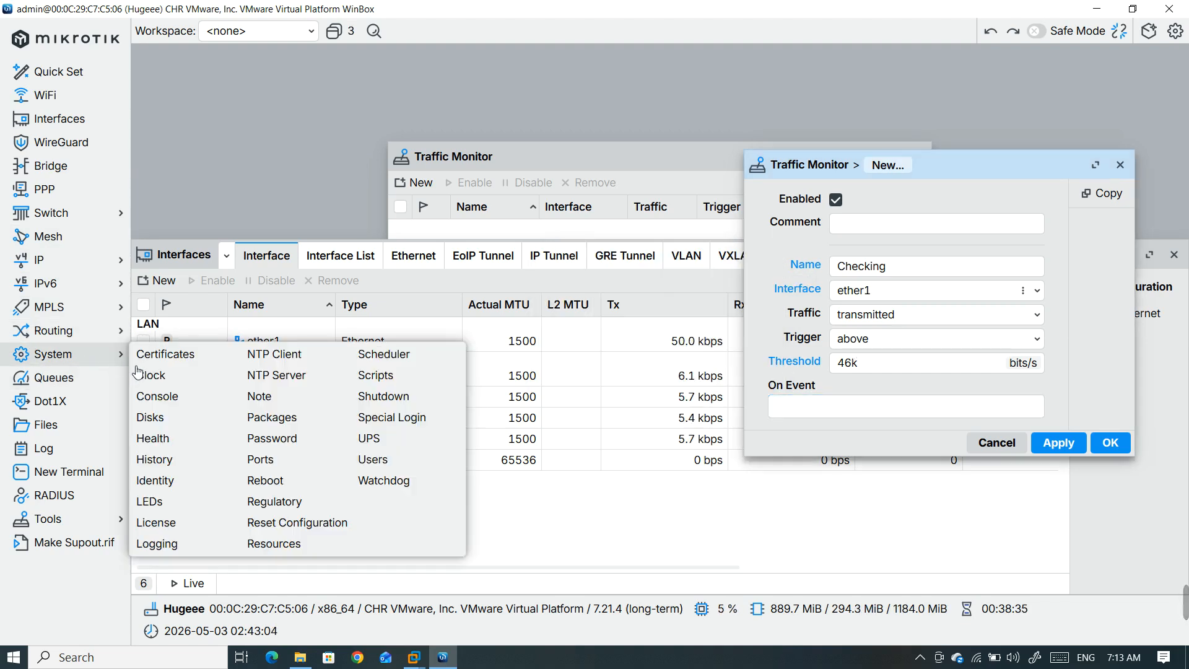
pyautogui.click(171, 484)
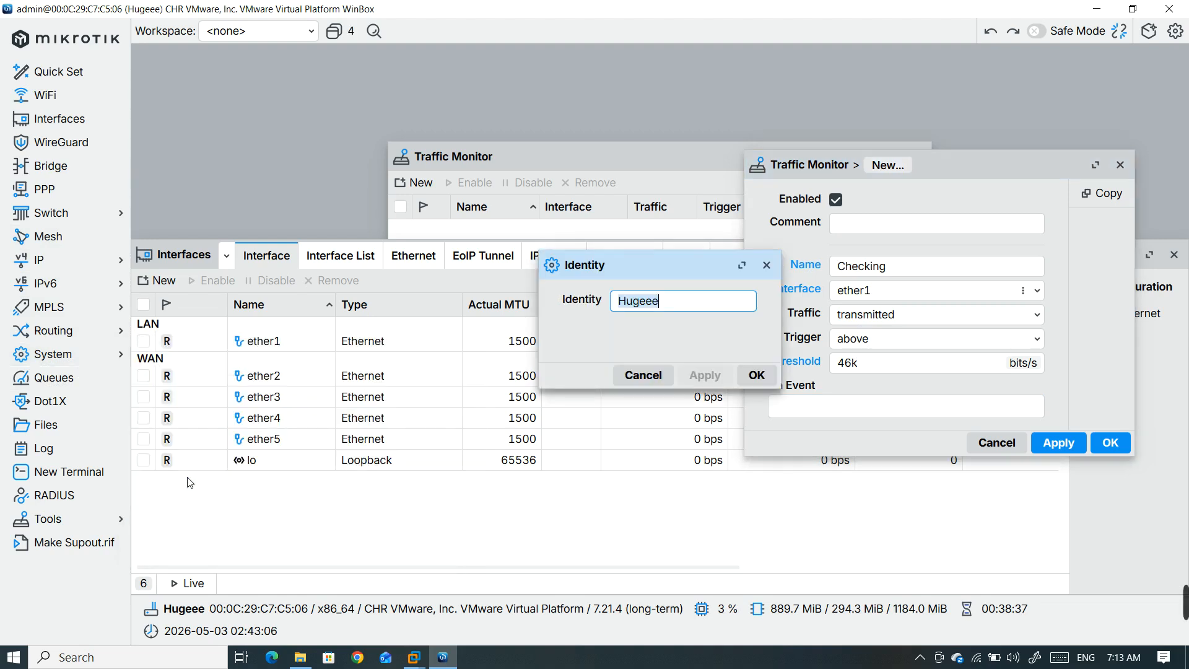
pyautogui.click(766, 266)
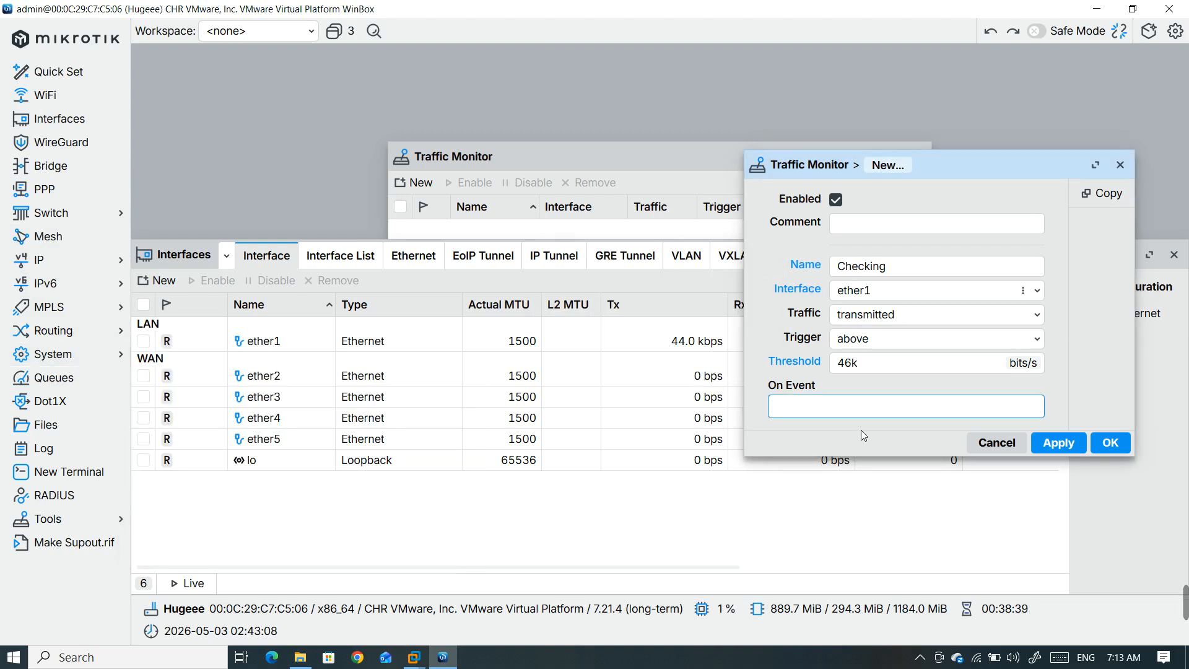
# - Enter the On Event script /log error message="Huge data is sending" for the monitor
pyautogui.write('/l')
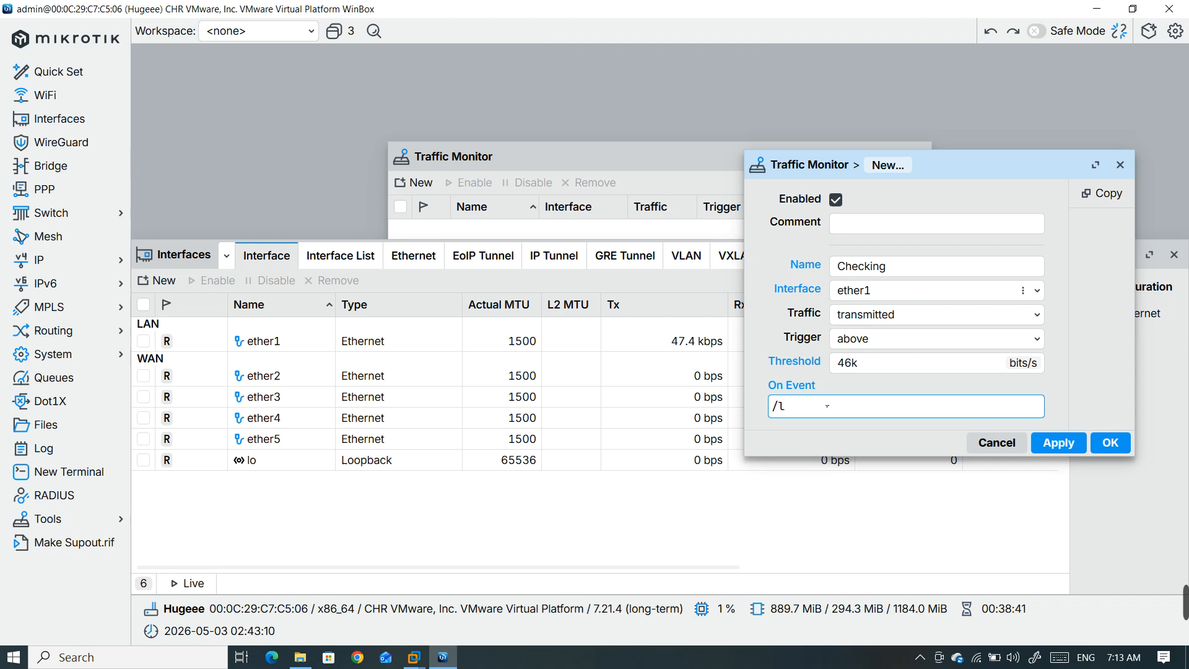
pyautogui.write('og error message="')
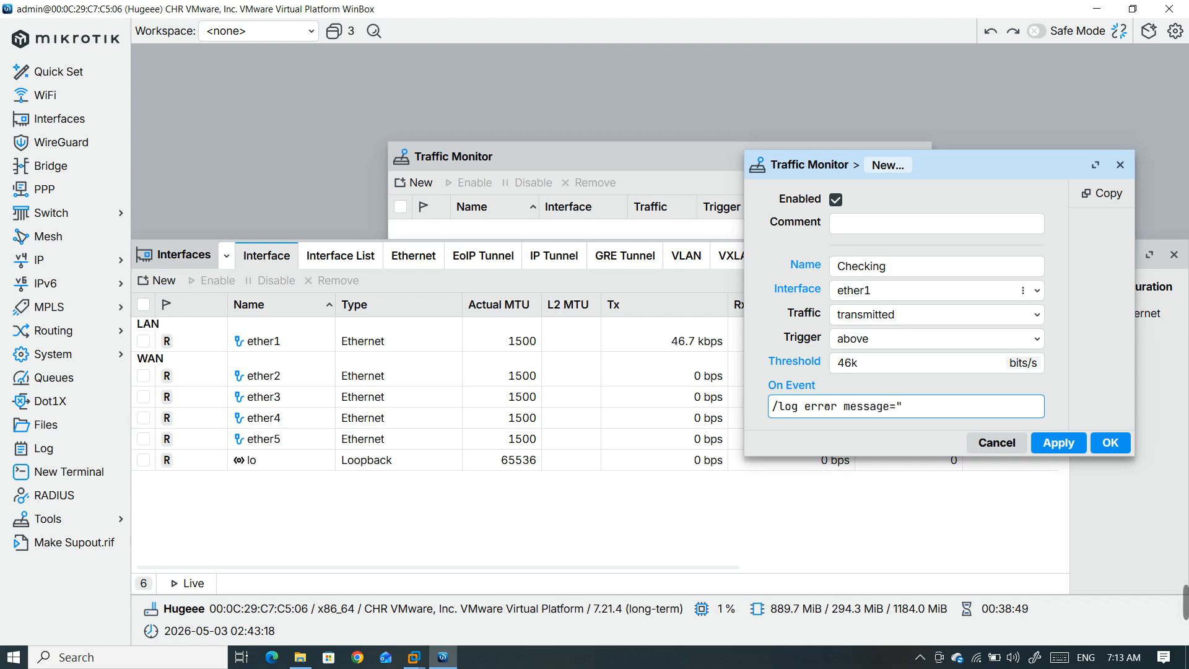
pyautogui.write('Huge data is')
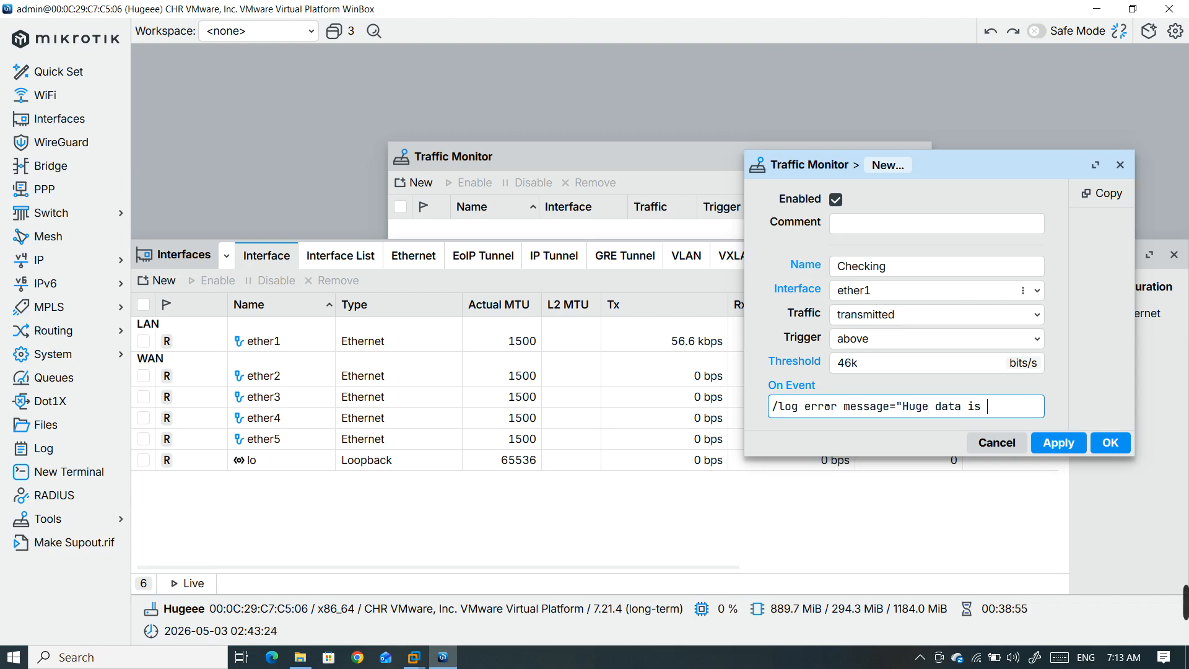
pyautogui.write(' sending"')
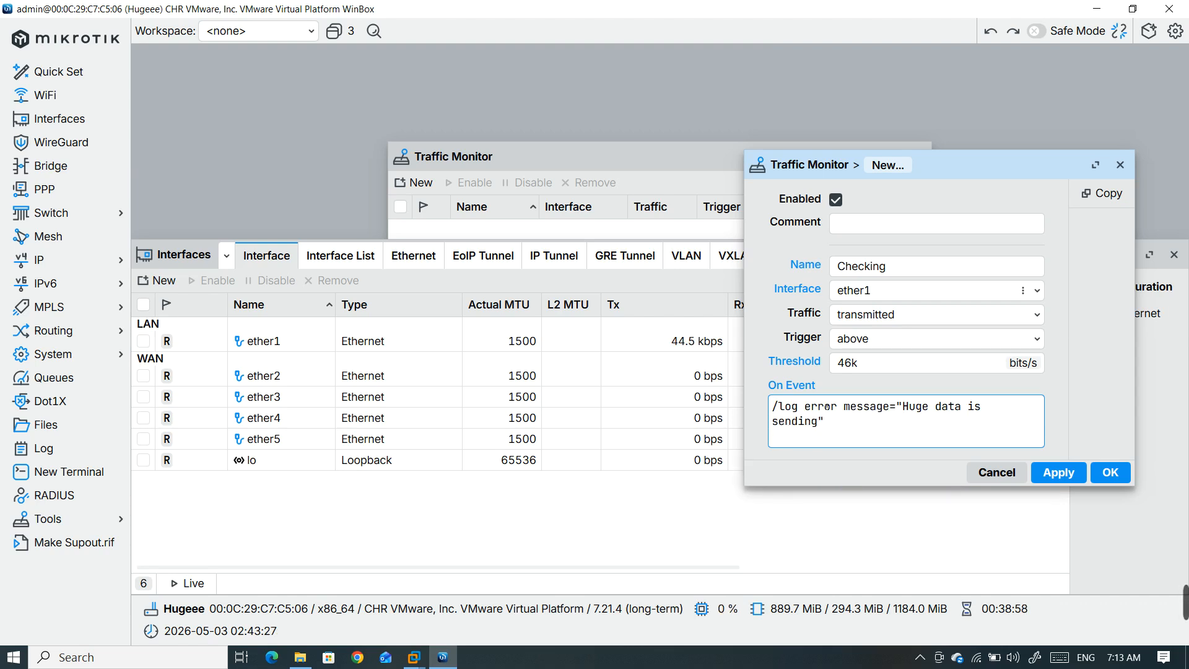
# - Add /system identity set name="AMI" as a new line in the On Event script and begin a third line with /interface
pyautogui.press('Return')
pyautogui.write('/')
pyautogui.write('system ')
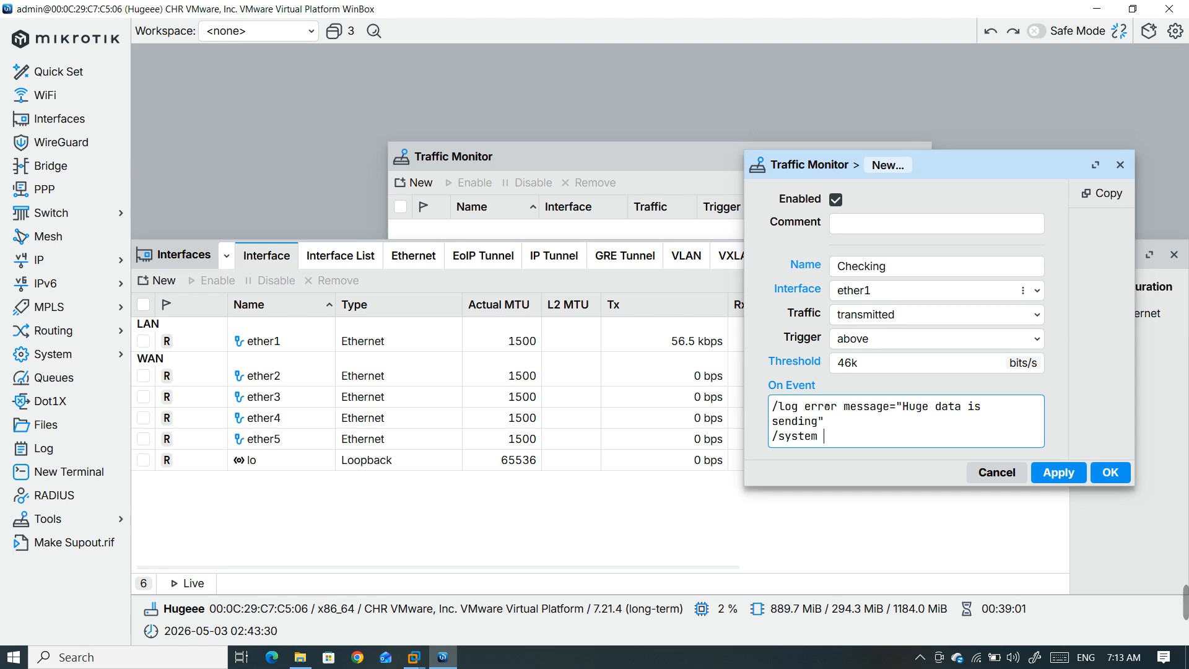
pyautogui.write('identity  set')
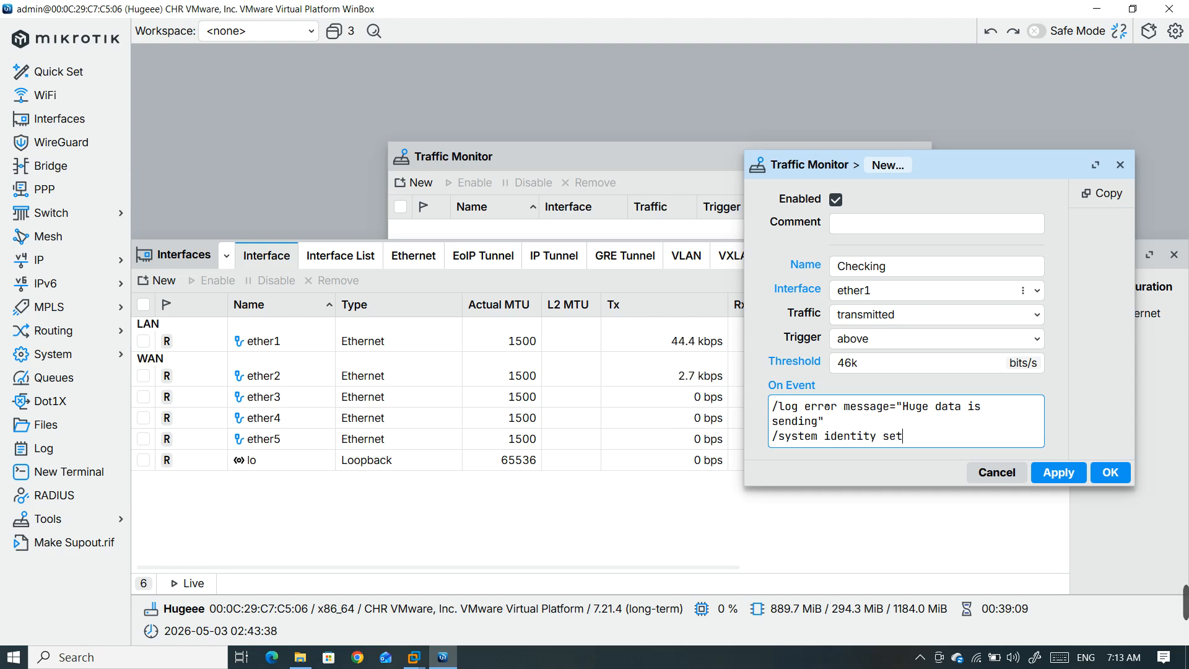
pyautogui.write(' name="')
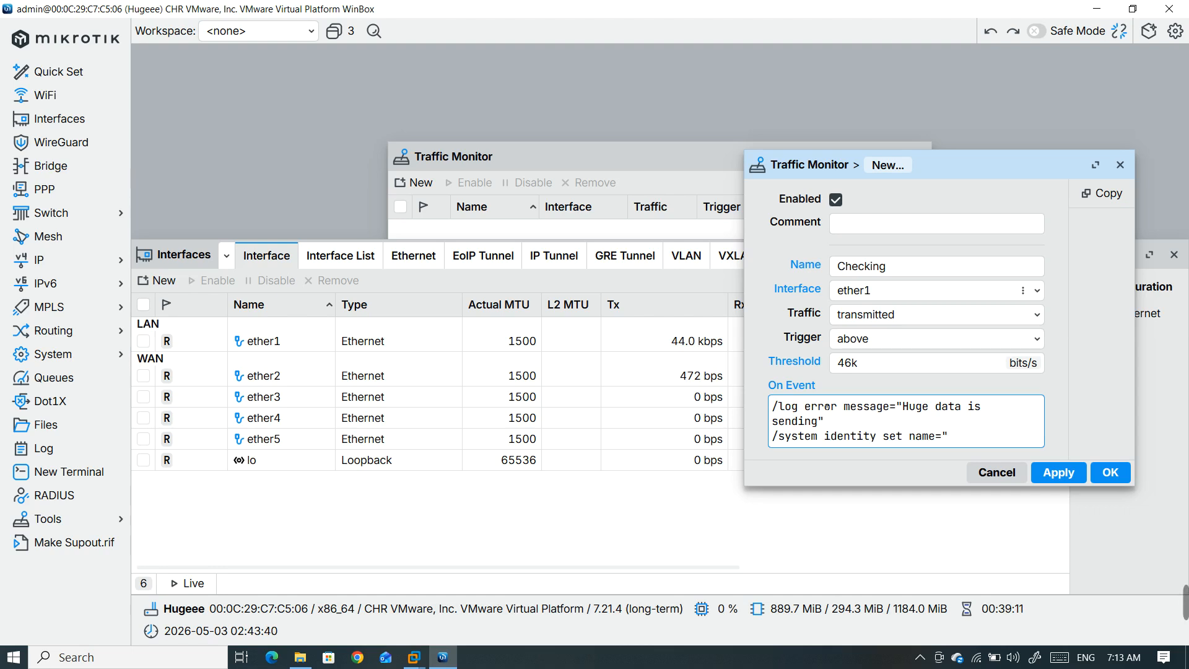
pyautogui.write('AMI"')
pyautogui.press('Return')
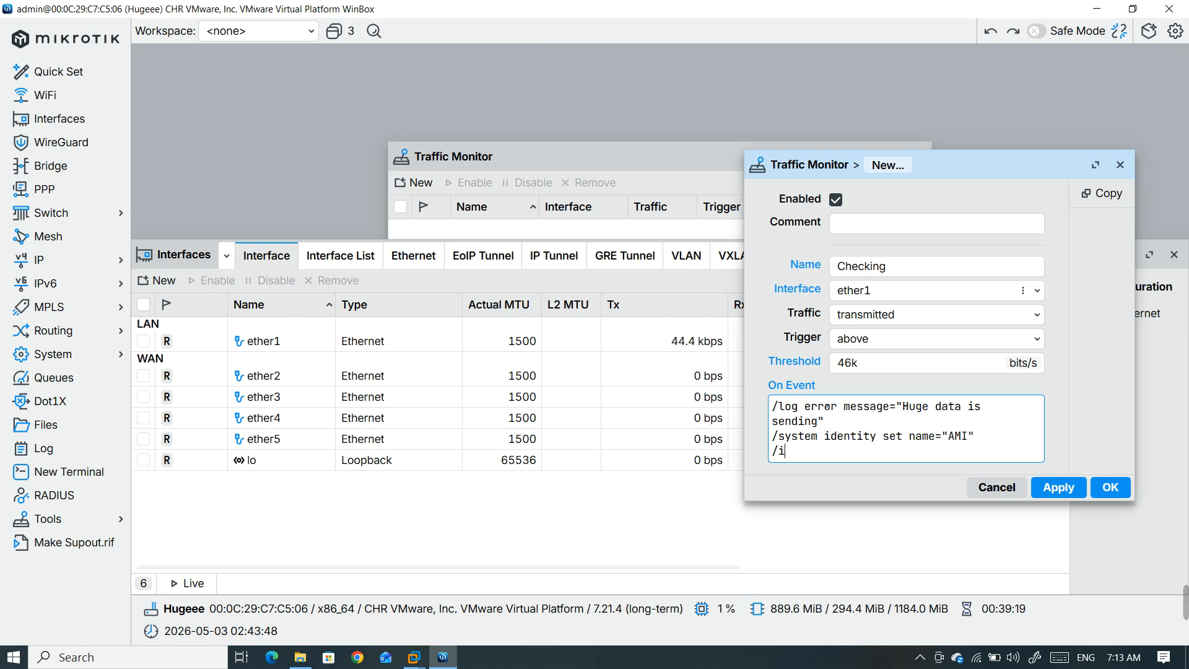
pyautogui.write('nterface')
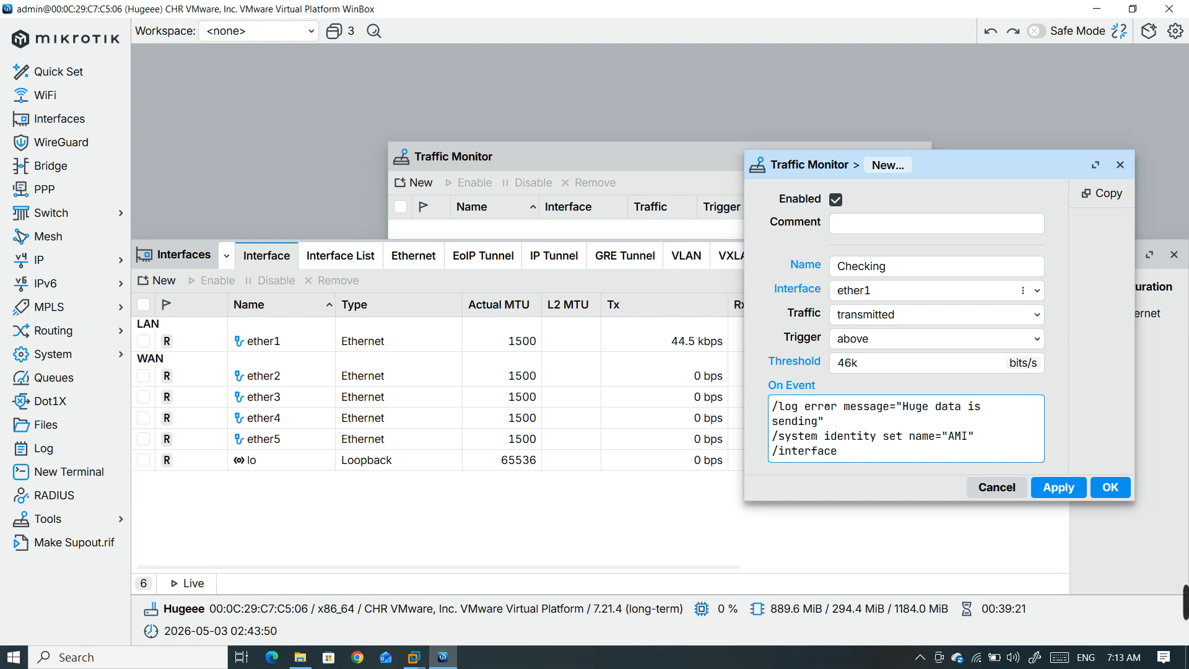
pyautogui.write(' eth')
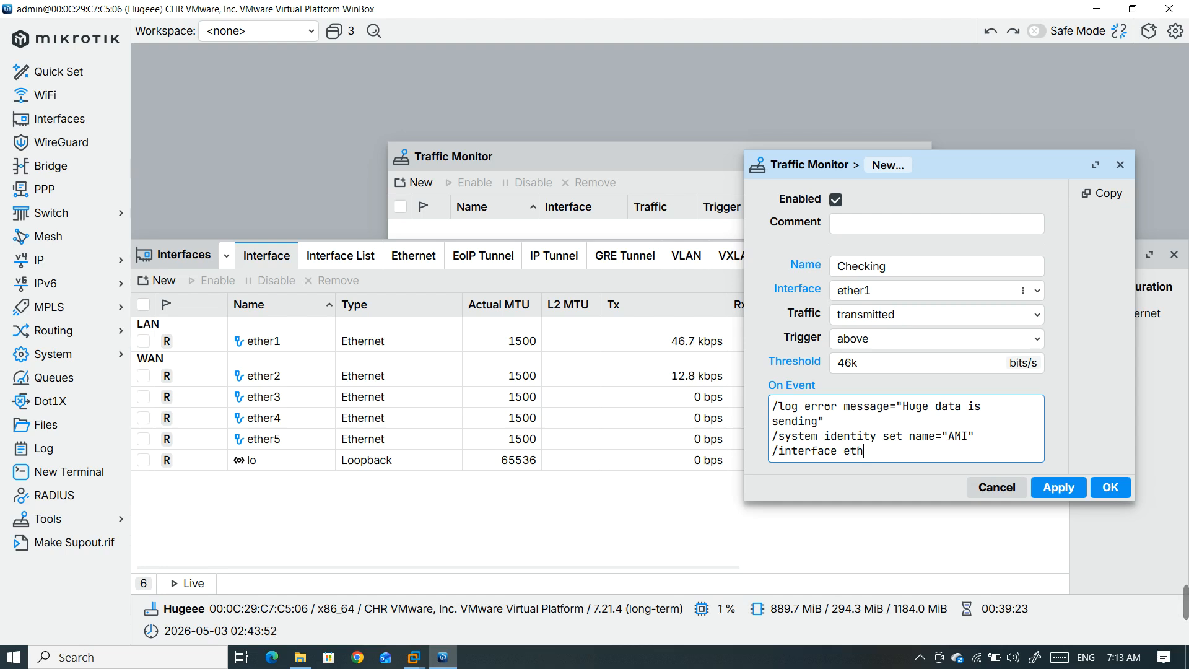
pyautogui.write('er1 disa')
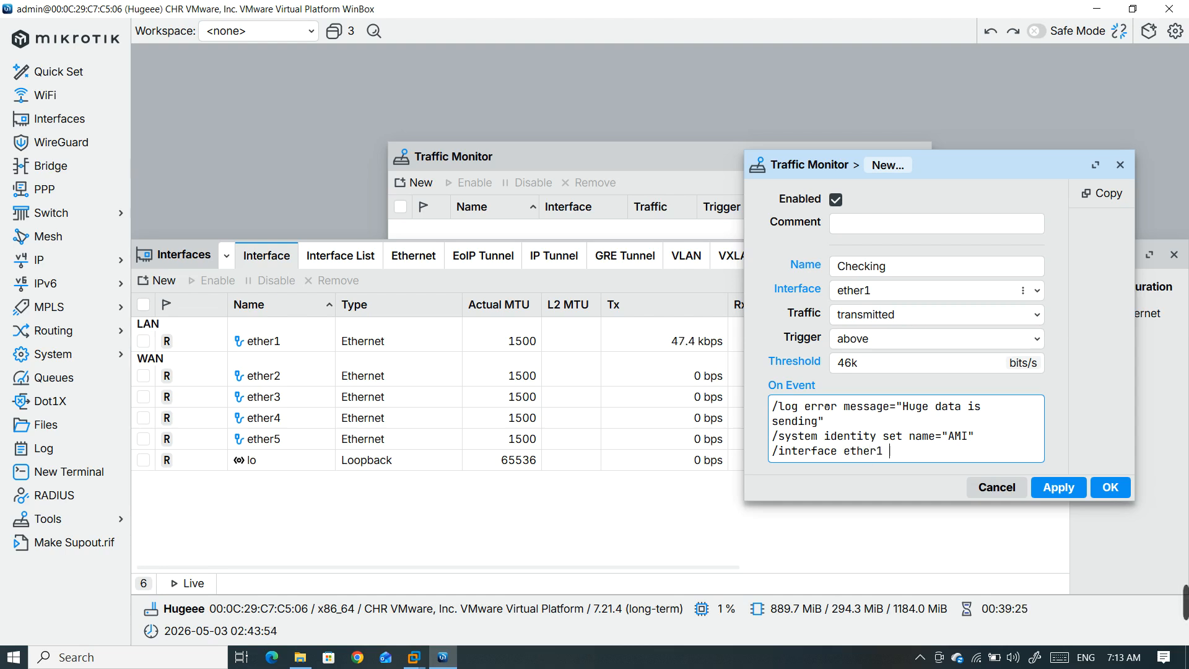
pyautogui.write('ble')
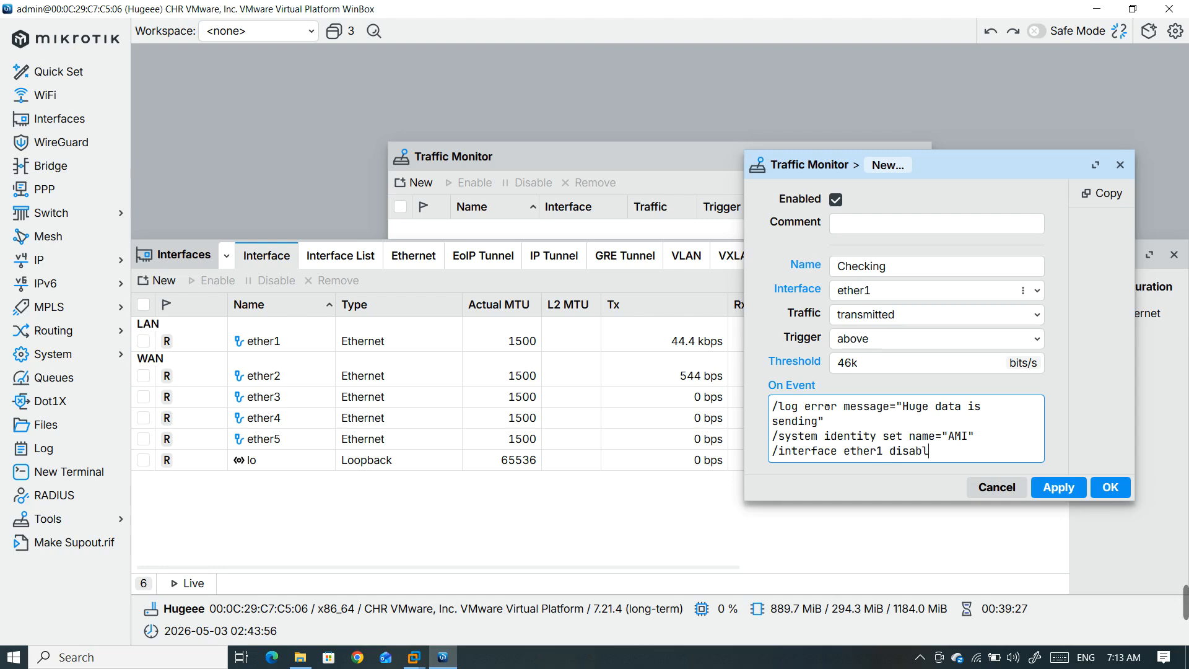
pyautogui.press('BackSpace')
pyautogui.press('BackSpace')
pyautogui.press('BackSpace')
pyautogui.press('BackSpace')
pyautogui.press('BackSpace')
pyautogui.press('BackSpace')
pyautogui.press('BackSpace')
pyautogui.press('BackSpace')
pyautogui.press('BackSpace')
pyautogui.press('BackSpace')
pyautogui.press('BackSpace')
pyautogui.press('BackSpace')
pyautogui.press('BackSpace')
# - Complete the last line of the On Event script as /interface disable ether5
pyautogui.write('interface d')
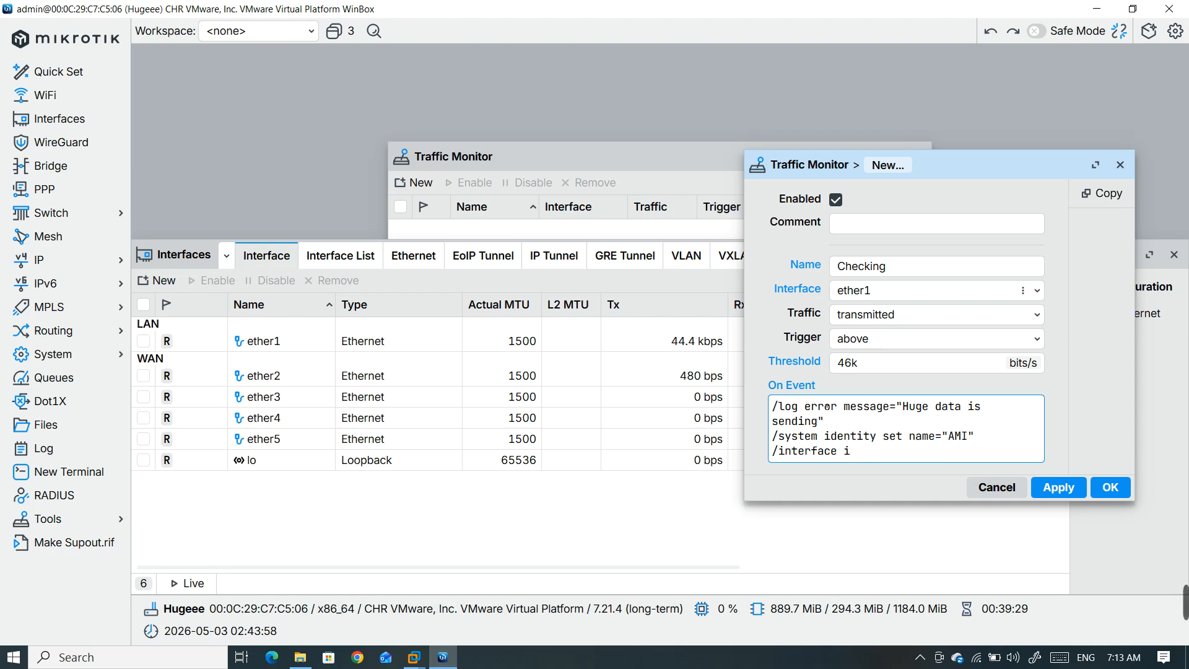
pyautogui.write('isable')
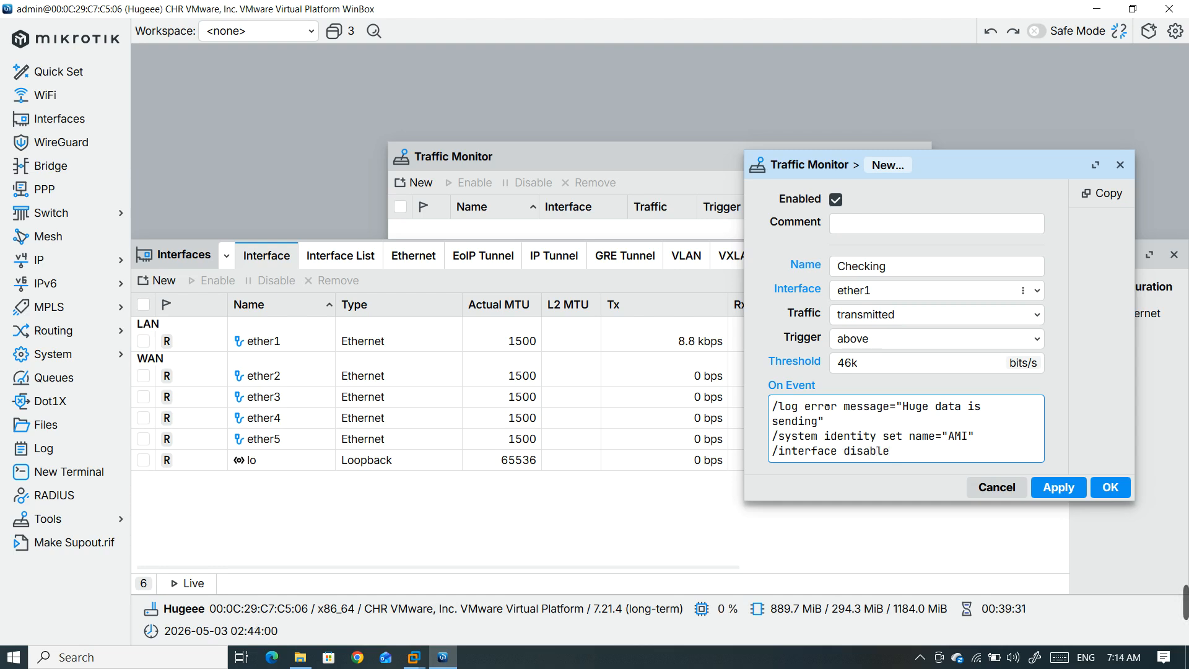
pyautogui.write(' ether5')
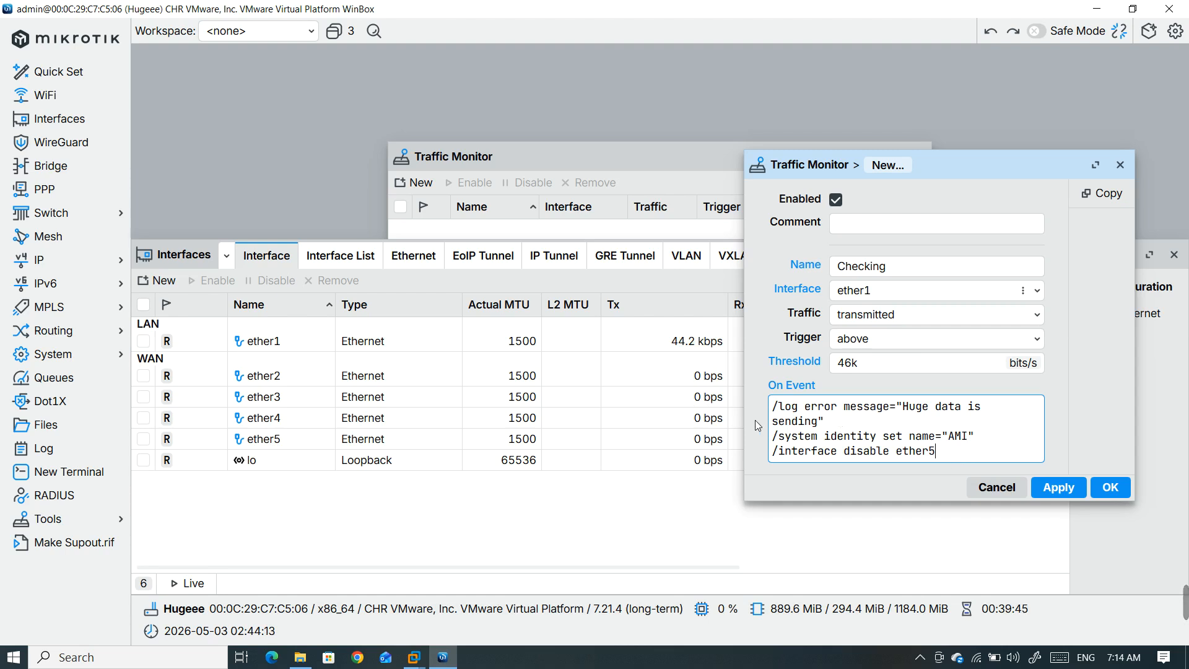
# - Review the On Event script by highlighting the whole text, the log message, the identity name and the interface disable command
pyautogui.moveTo(937, 453); pyautogui.dragTo(762, 404)
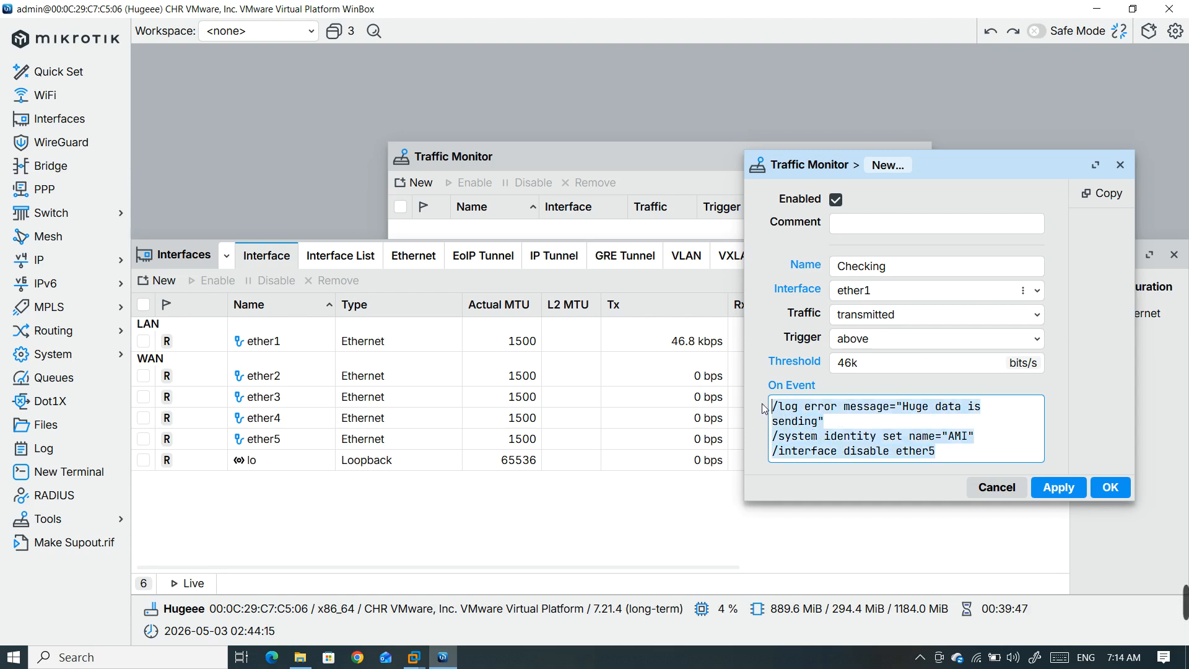
pyautogui.click(853, 418)
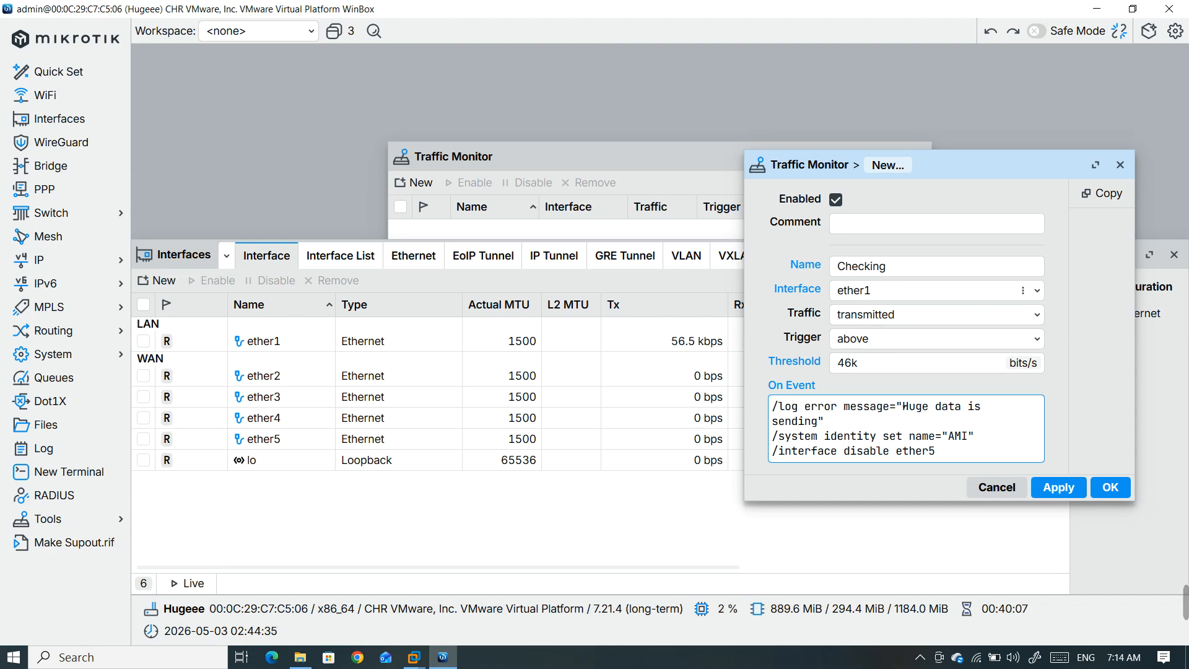
pyautogui.moveTo(899, 407); pyautogui.dragTo(964, 423)
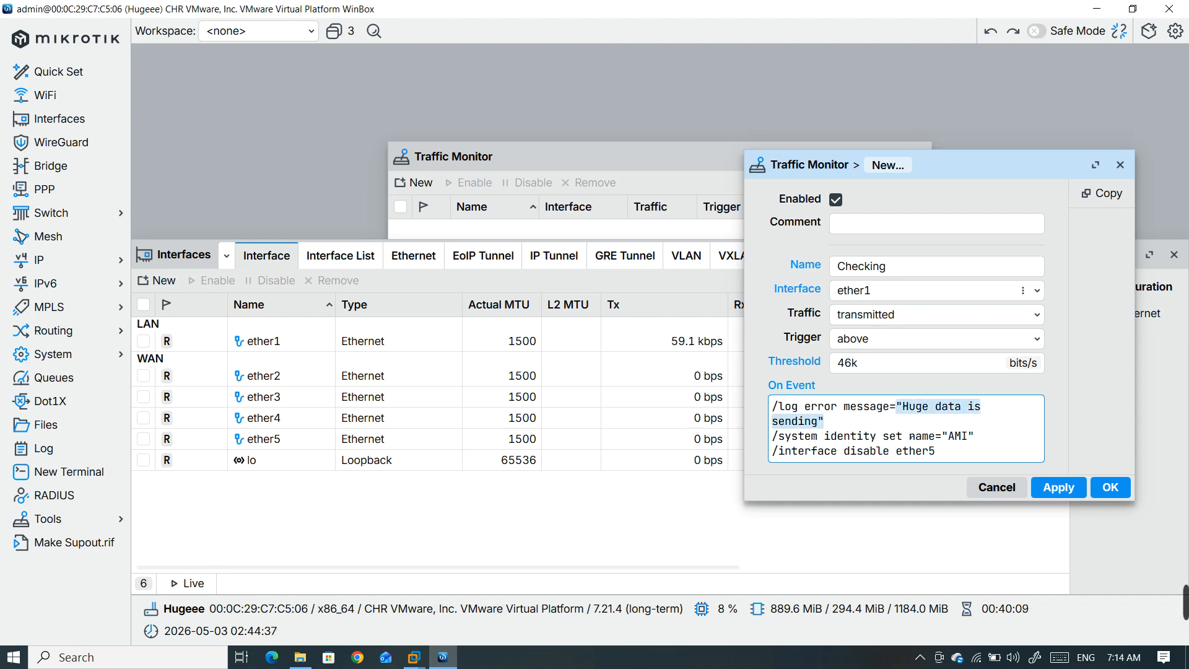
pyautogui.doubleClick(957, 436)
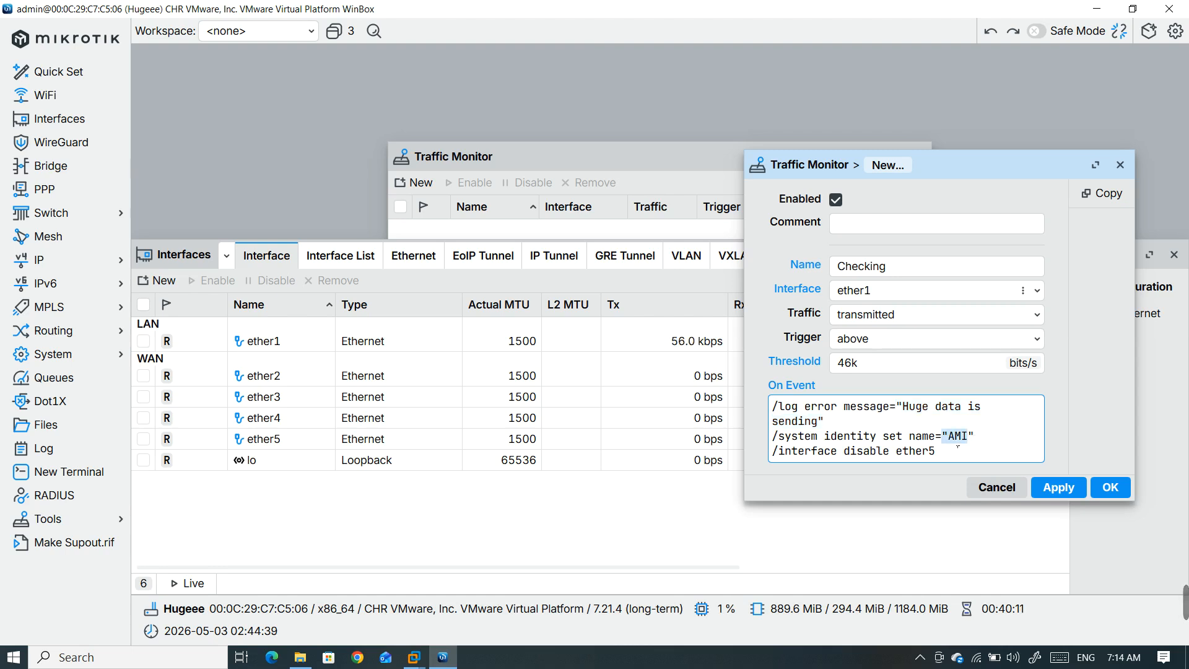
pyautogui.moveTo(936, 451); pyautogui.dragTo(771, 453)
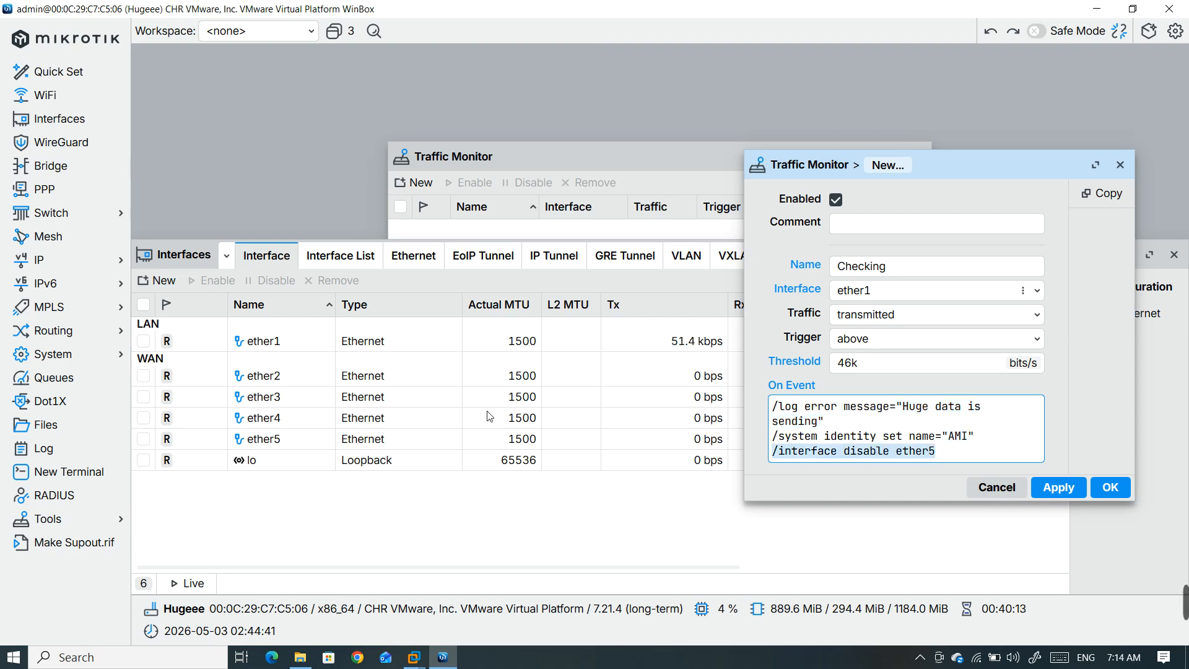
# - Check the router's current identity and close the setting without editing it
pyautogui.click(99, 355)
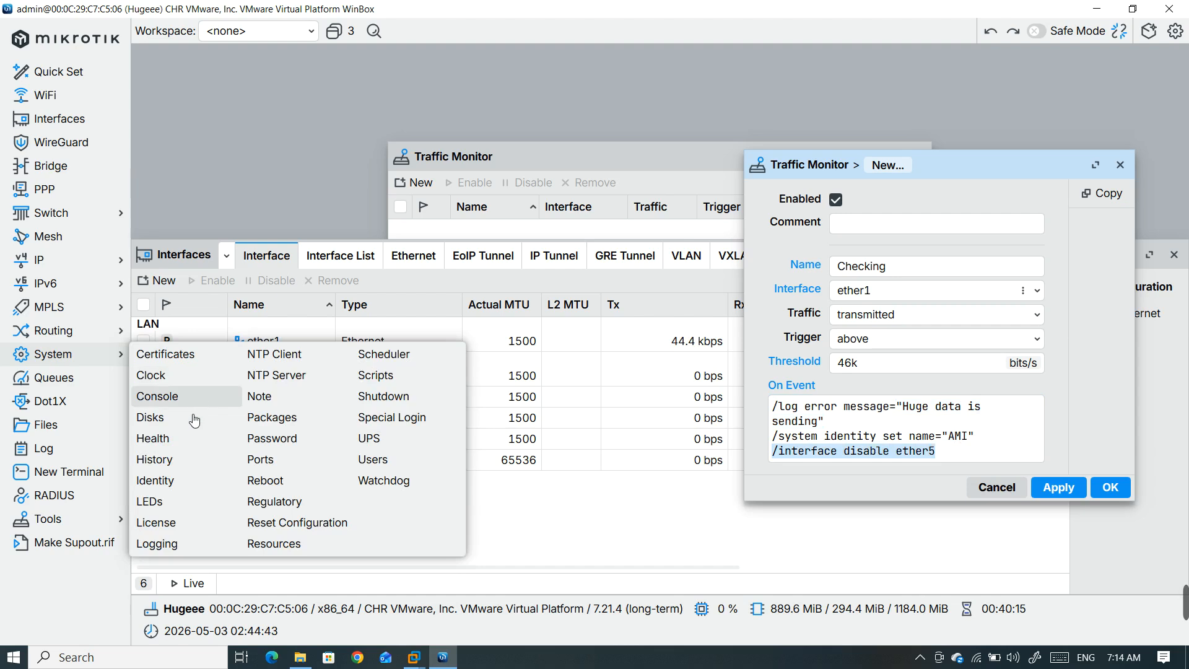
pyautogui.click(182, 480)
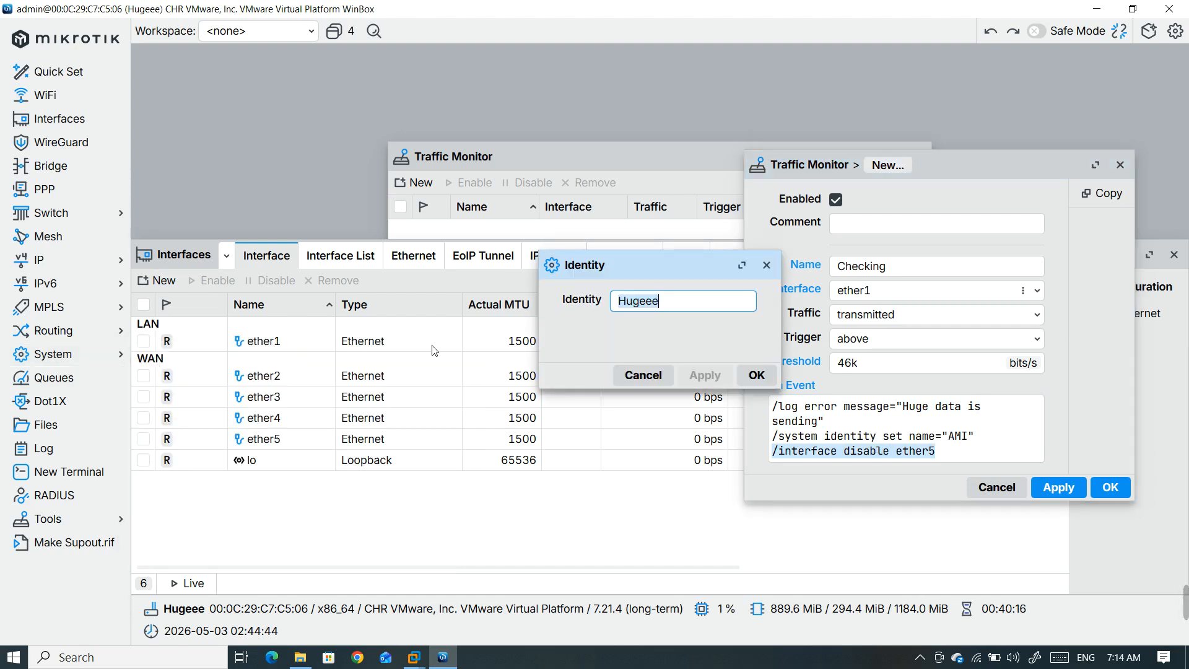
pyautogui.click(763, 267)
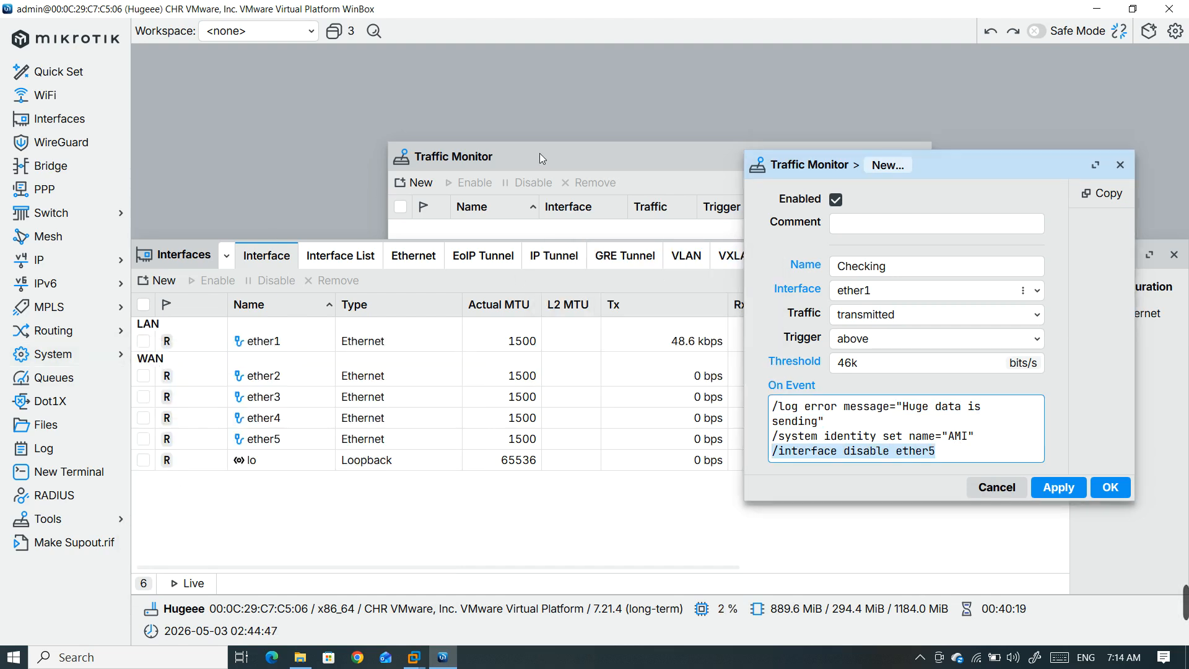
# - Open the log and place it aside, and remove the Netwatch entry for host 8.8.8.8
pyautogui.click(43, 448)
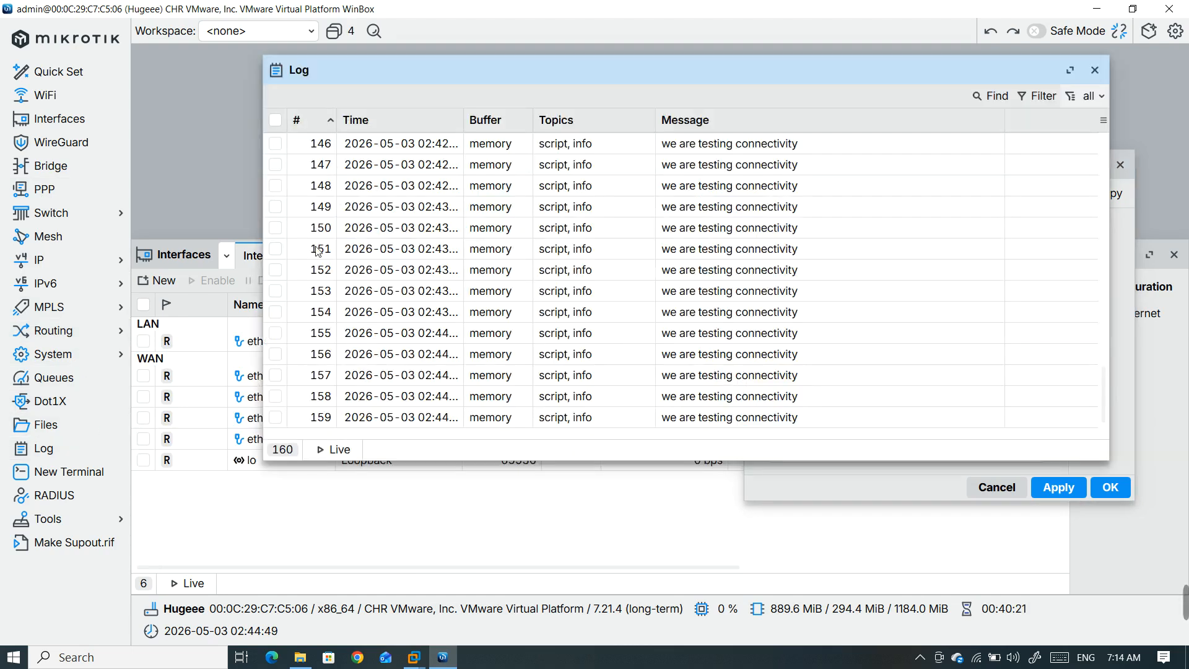
pyautogui.moveTo(637, 77); pyautogui.dragTo(535, 26)
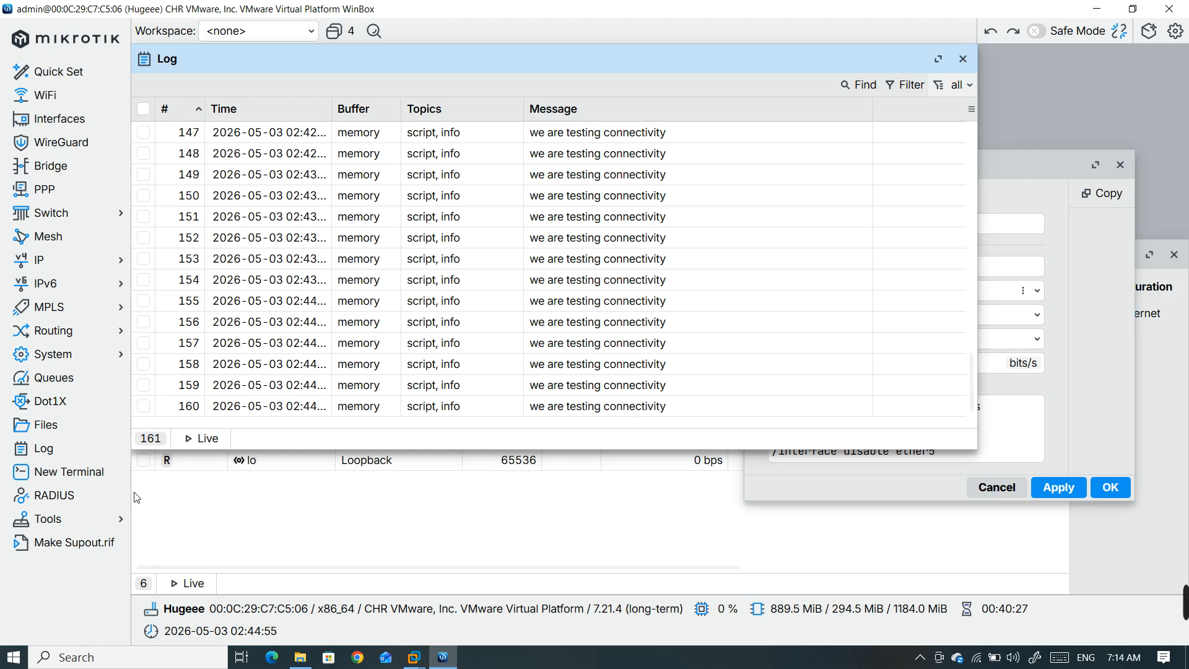
pyautogui.click(75, 519)
pyautogui.click(167, 588)
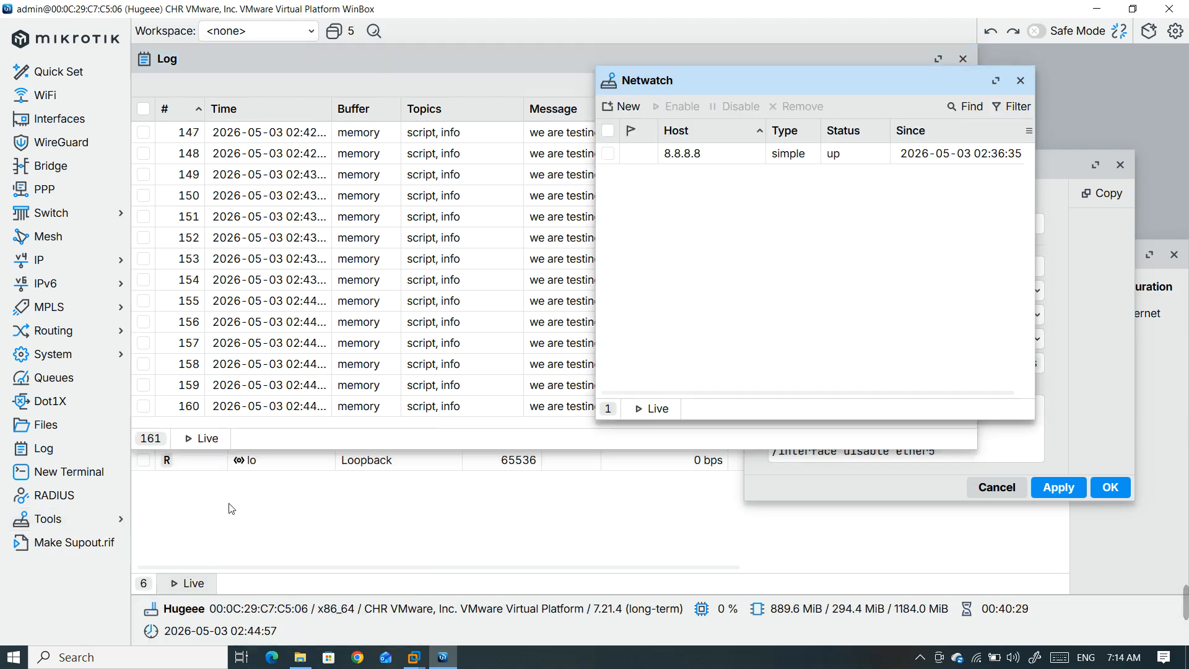
pyautogui.click(690, 160)
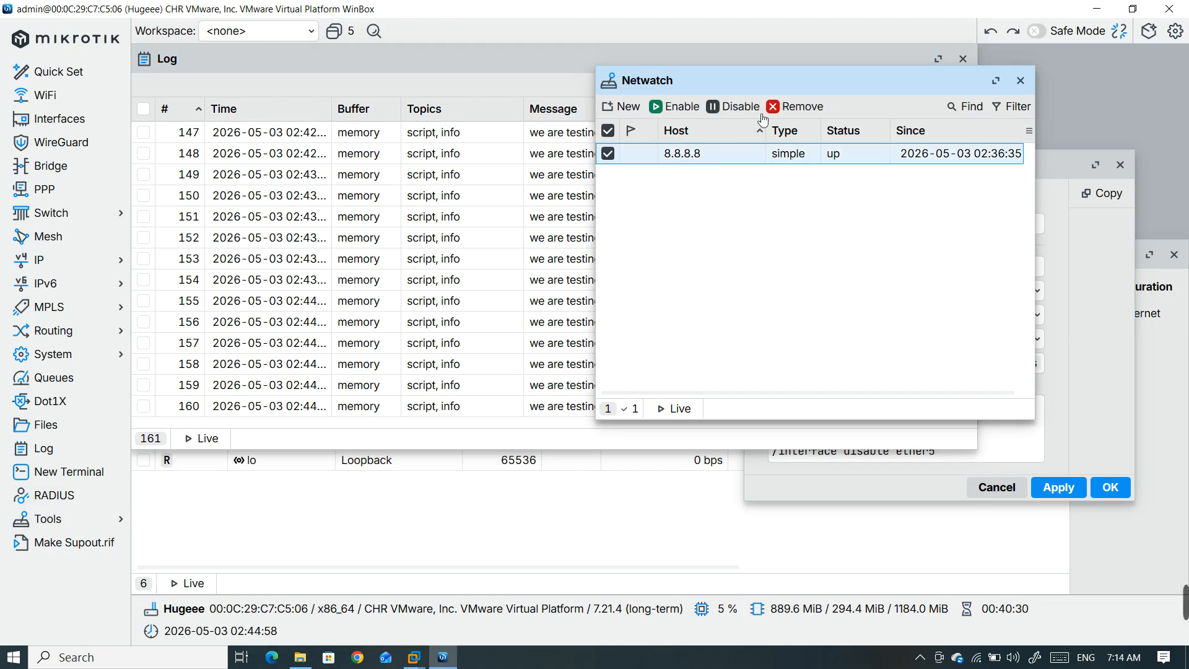
pyautogui.click(794, 107)
pyautogui.click(1021, 81)
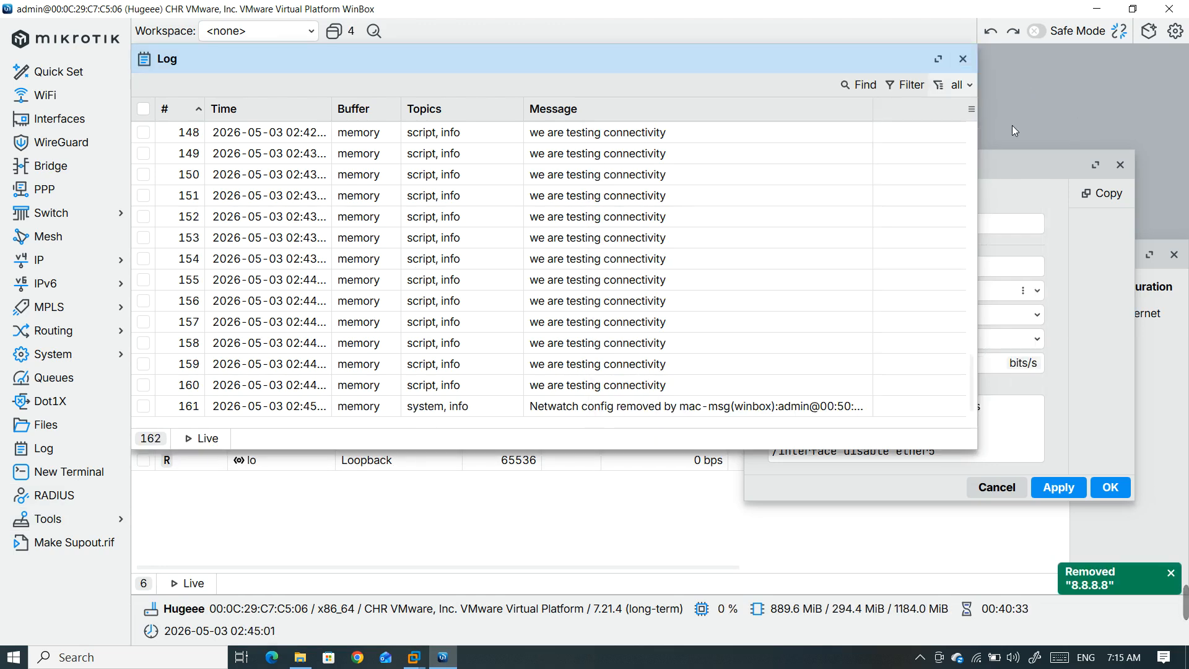
# - Rearrange the new monitor dialog, the log and the Traffic Monitor list, narrowing the log window
pyautogui.moveTo(1020, 159); pyautogui.dragTo(991, 106)
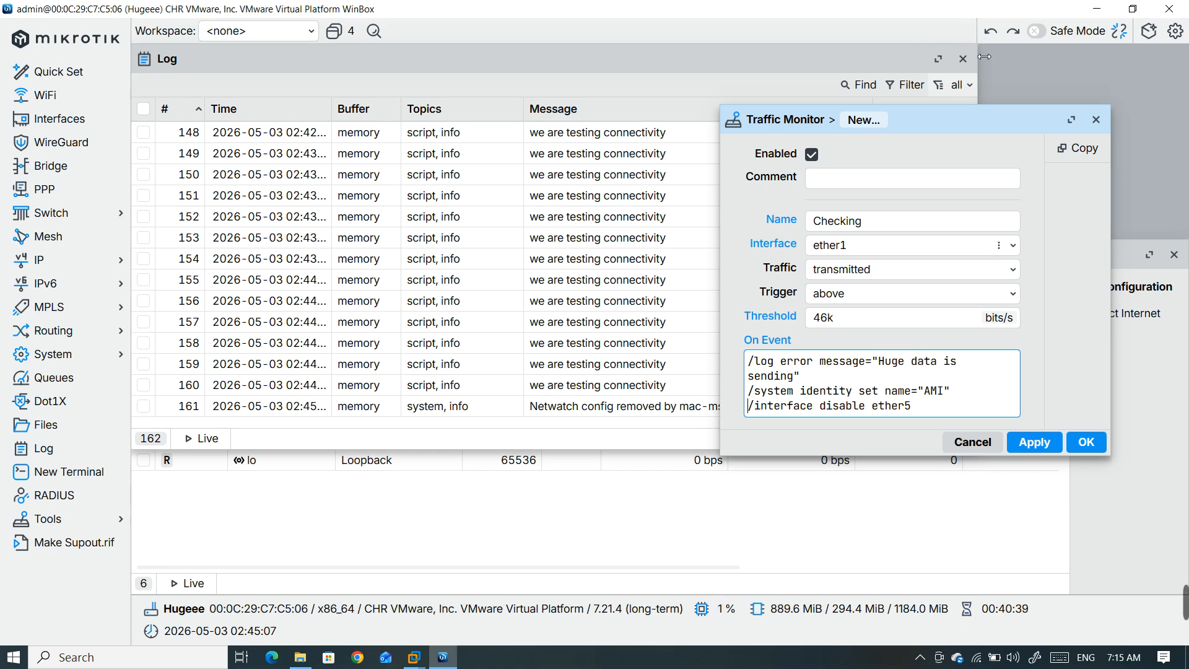
pyautogui.moveTo(978, 55); pyautogui.dragTo(493, 80)
pyautogui.moveTo(400, 65); pyautogui.dragTo(507, 61)
pyautogui.moveTo(691, 158); pyautogui.dragTo(660, 102)
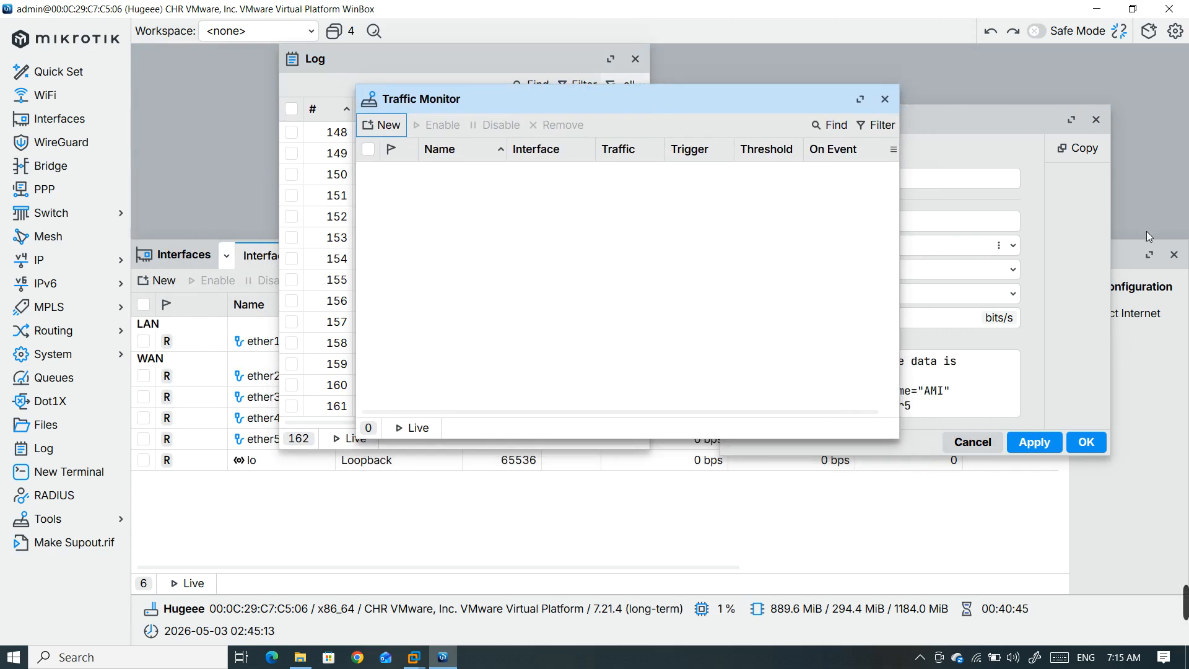
# - Bring the interface list forward and place the new monitor dialog so that ether1's Tx rate can be examined beside it
pyautogui.click(1128, 263)
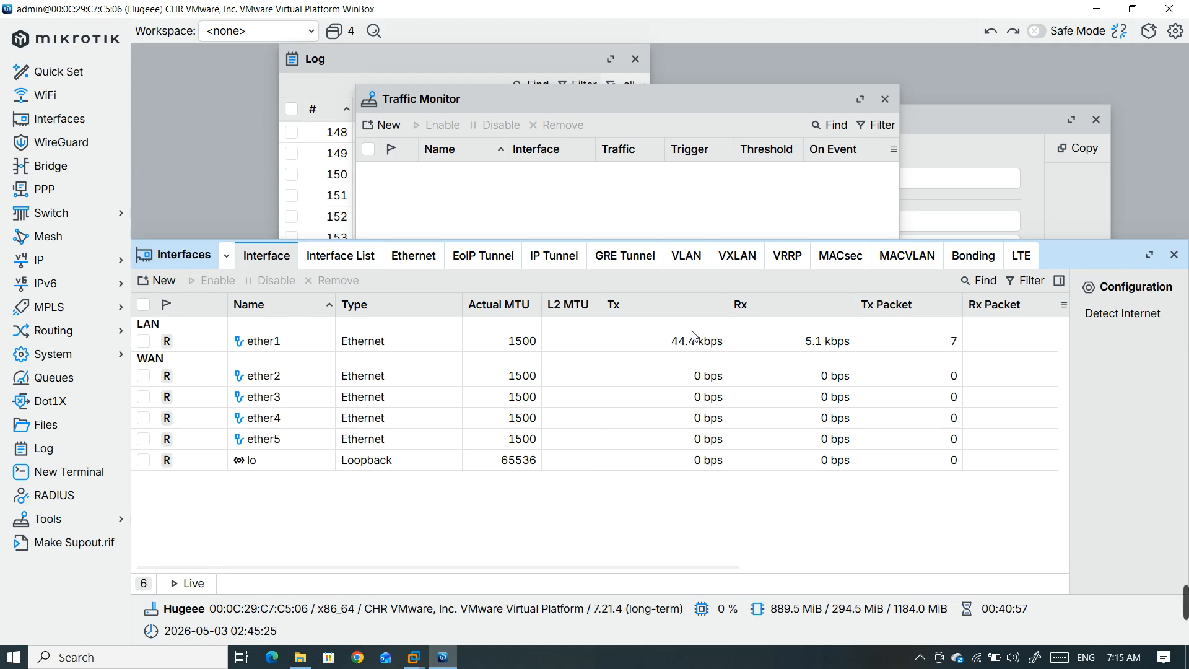
pyautogui.click(730, 100)
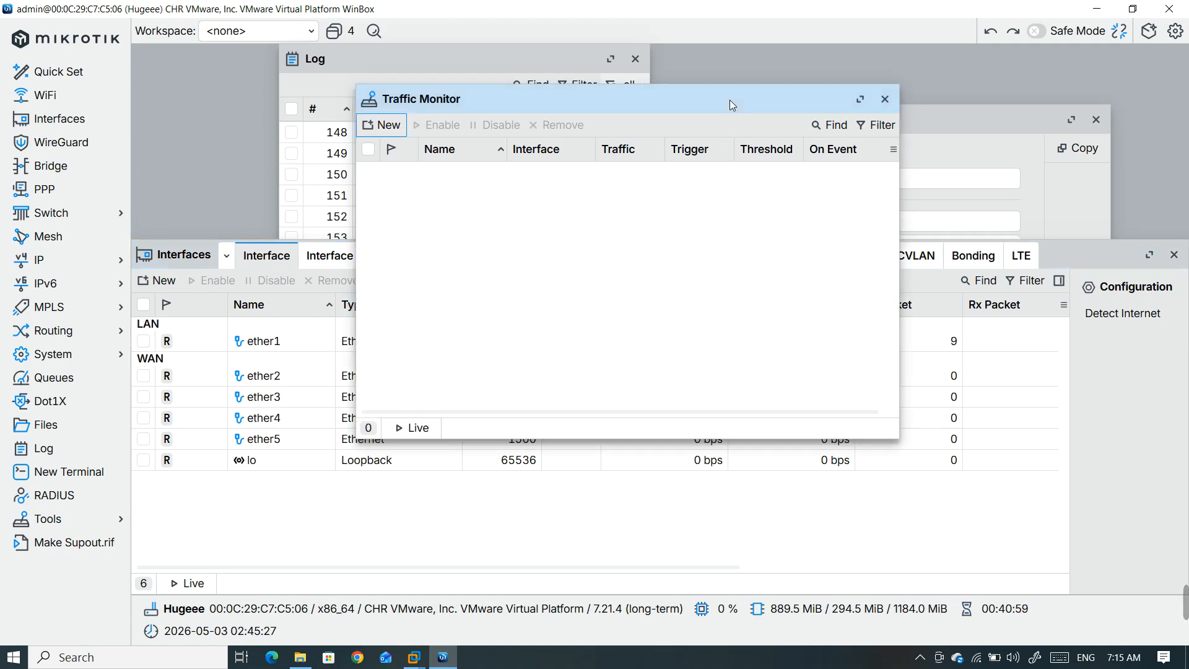
pyautogui.click(972, 126)
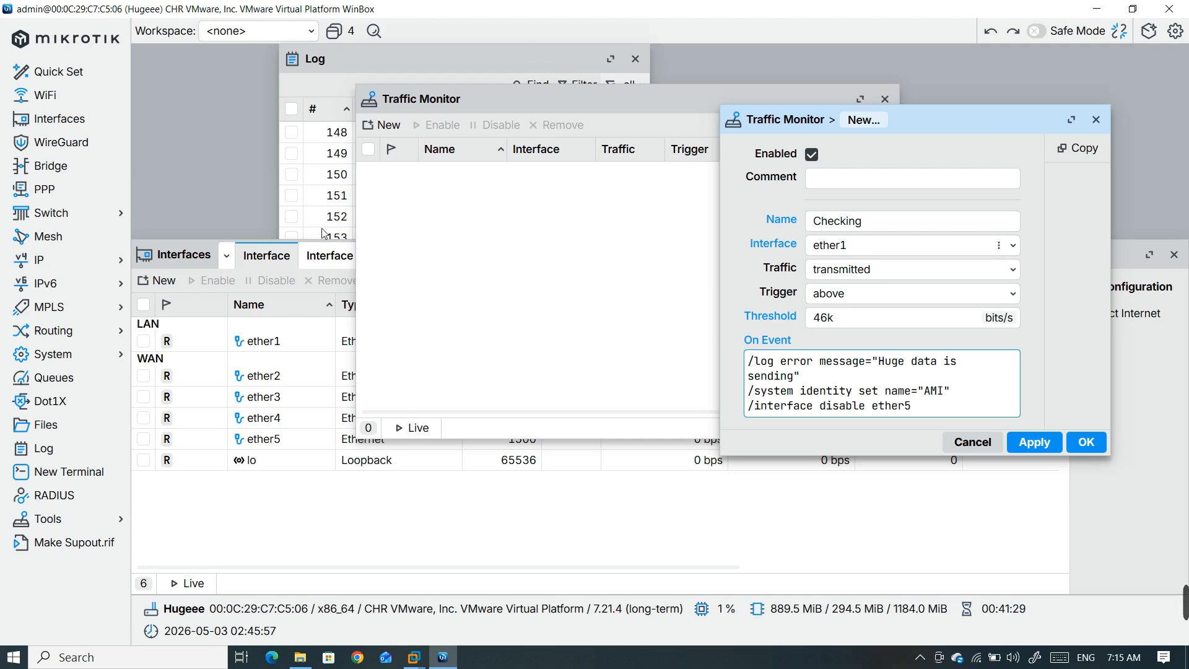
pyautogui.click(315, 524)
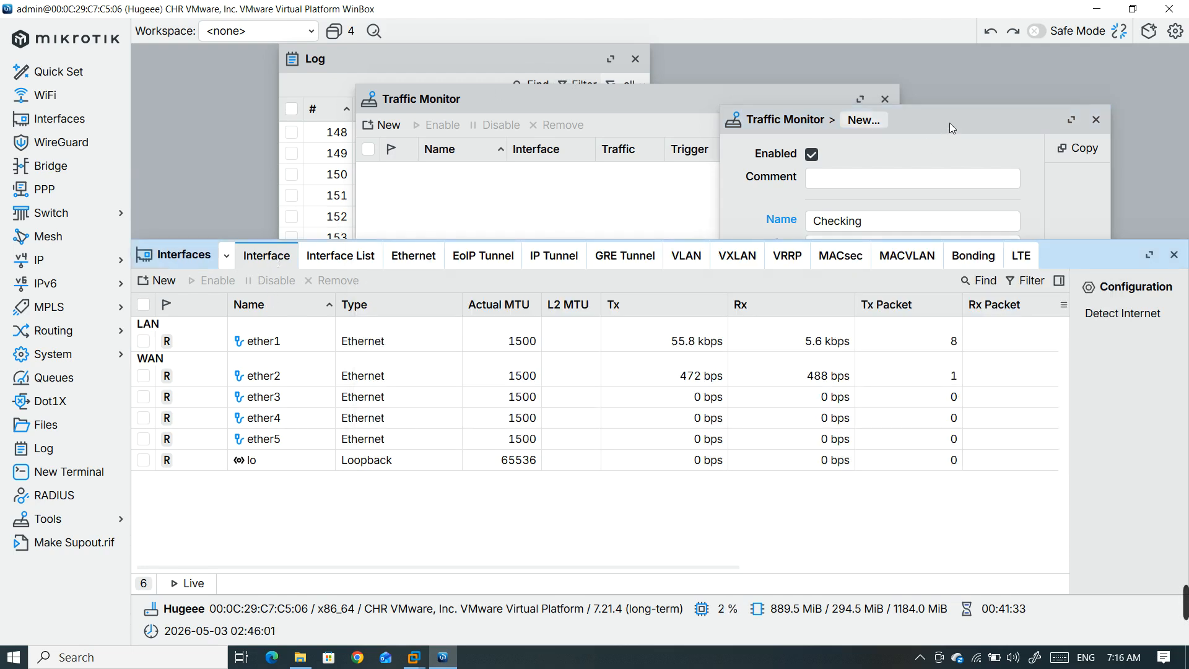
pyautogui.moveTo(950, 121); pyautogui.dragTo(979, 115)
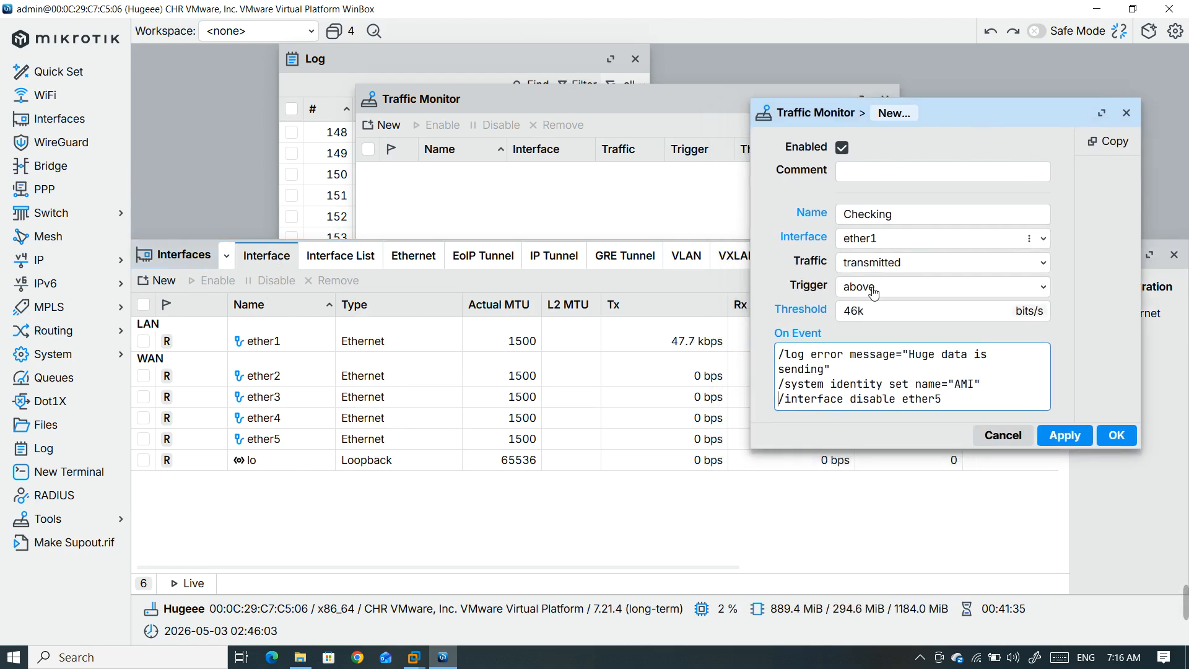
# - Set the Checking monitor's threshold to 49k bits/s, save it and close its dialog
pyautogui.click(862, 313)
pyautogui.press('BackSpace')
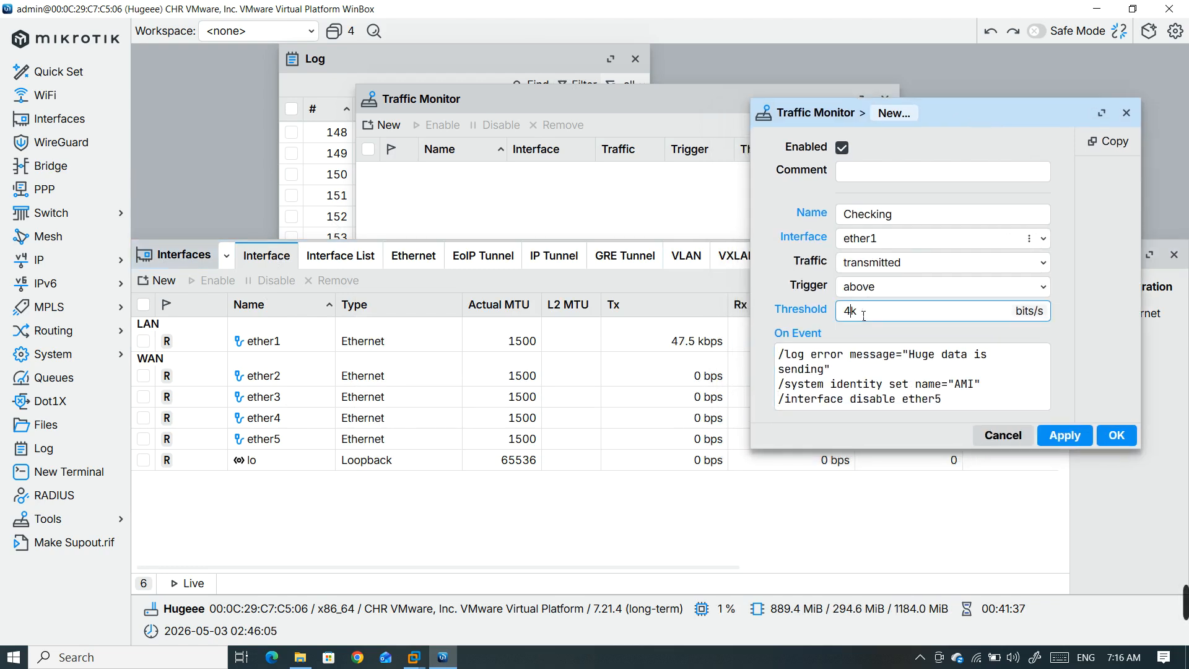
pyautogui.write('9')
pyautogui.click(1072, 440)
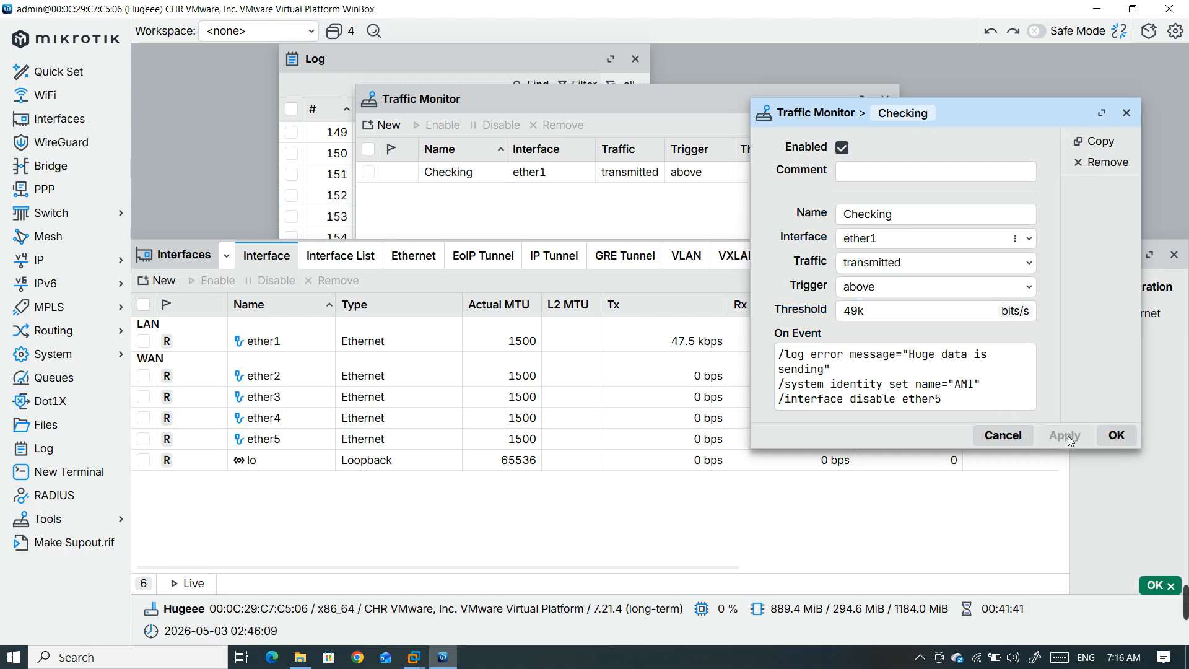
pyautogui.click(1103, 441)
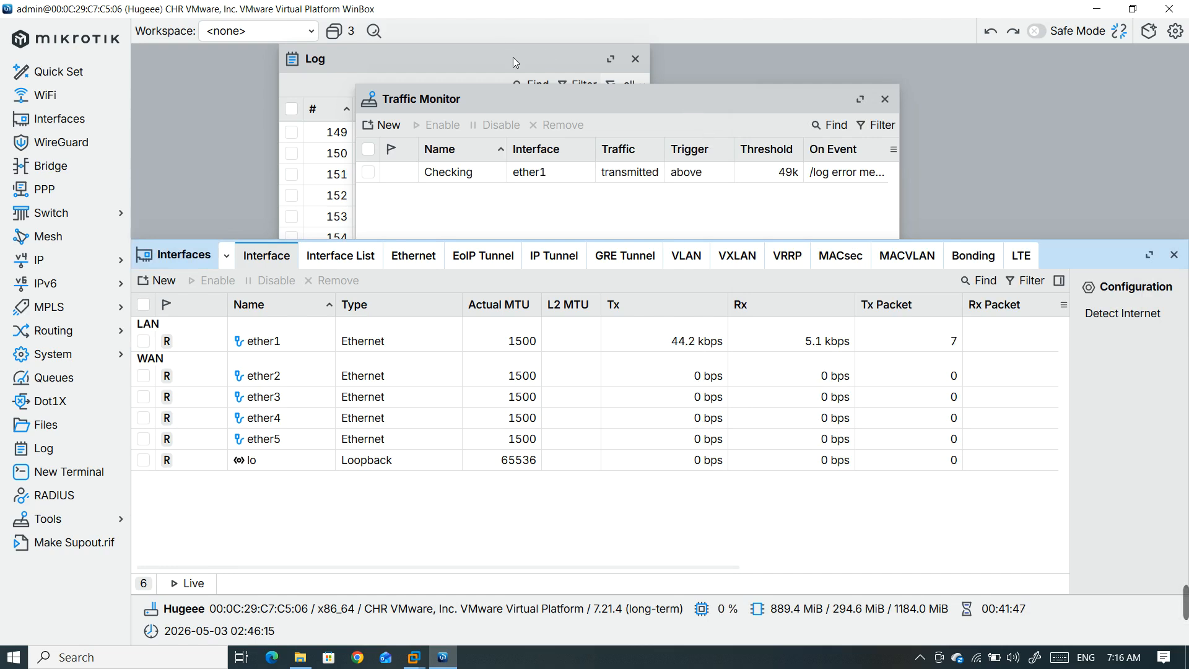
# - Bring the log forward and widen it to read its Message column, checking it against the interface list
pyautogui.moveTo(513, 57); pyautogui.dragTo(576, 57)
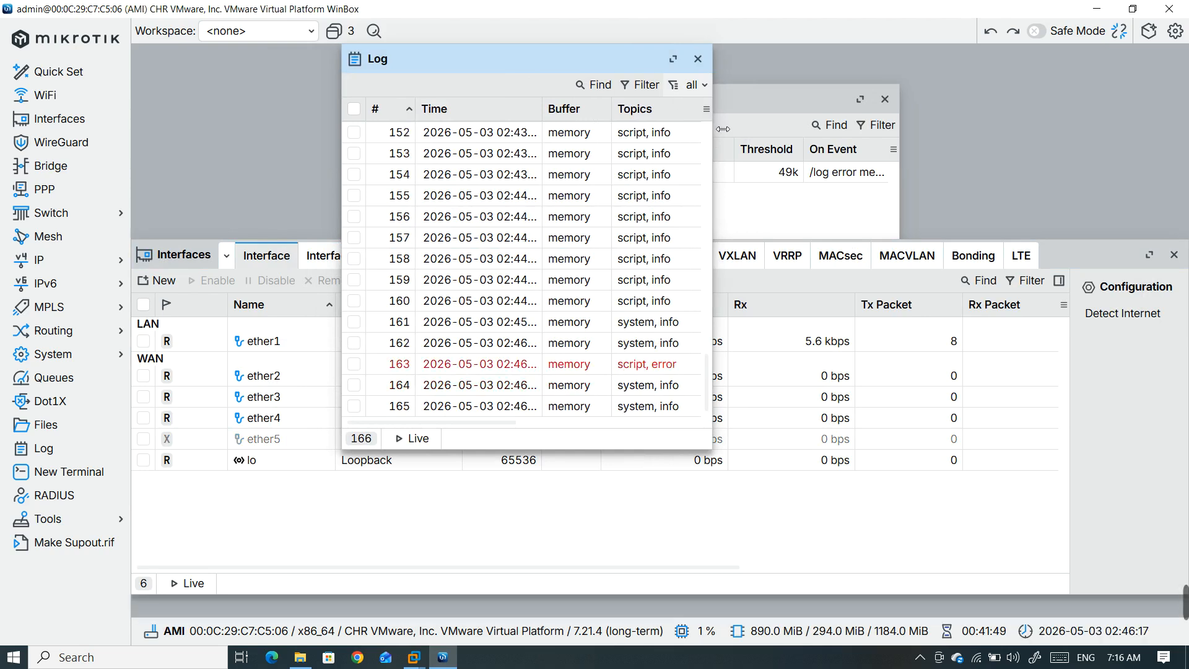
pyautogui.moveTo(723, 128); pyautogui.dragTo(1089, 127)
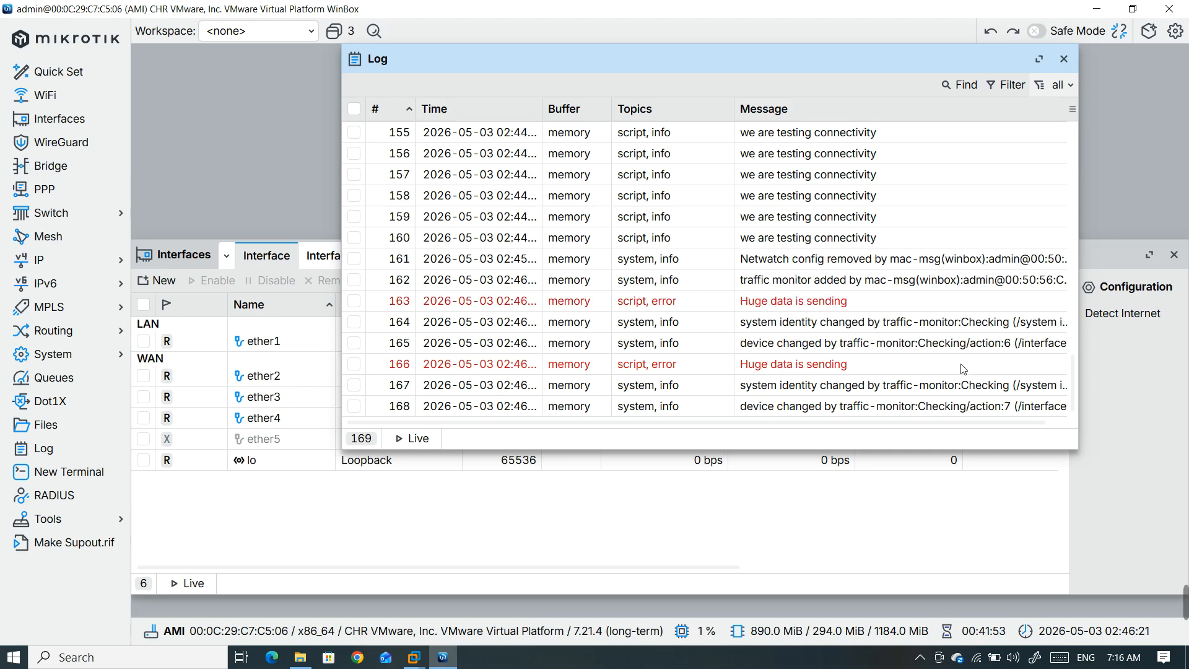
pyautogui.click(1145, 397)
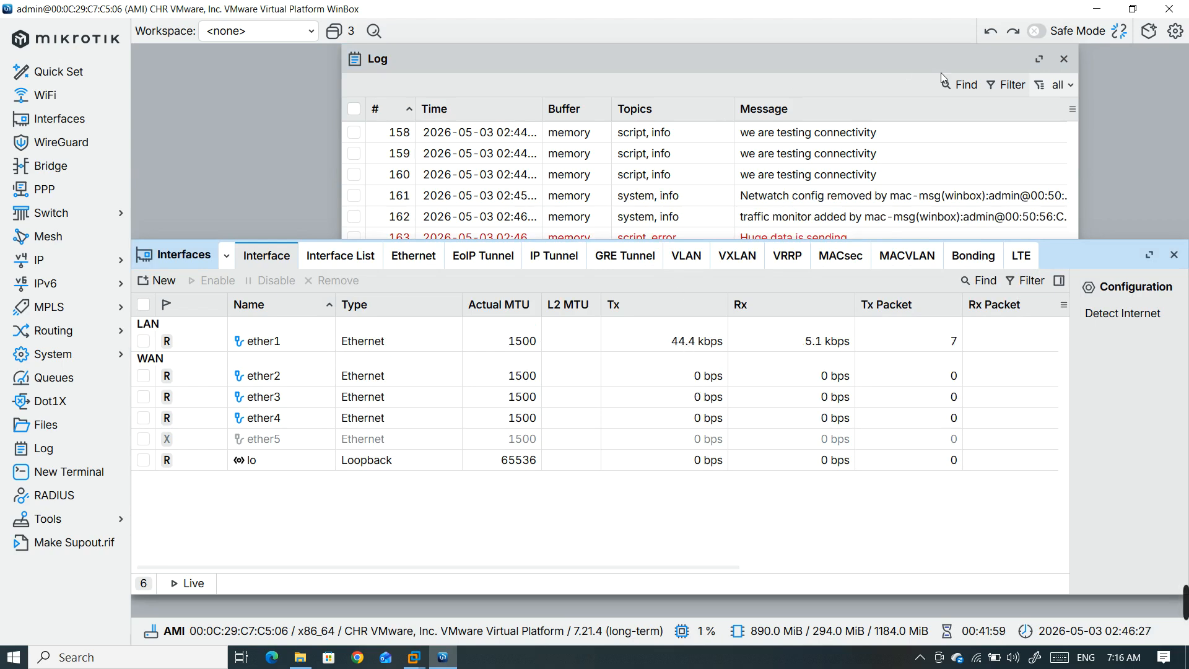
pyautogui.click(919, 61)
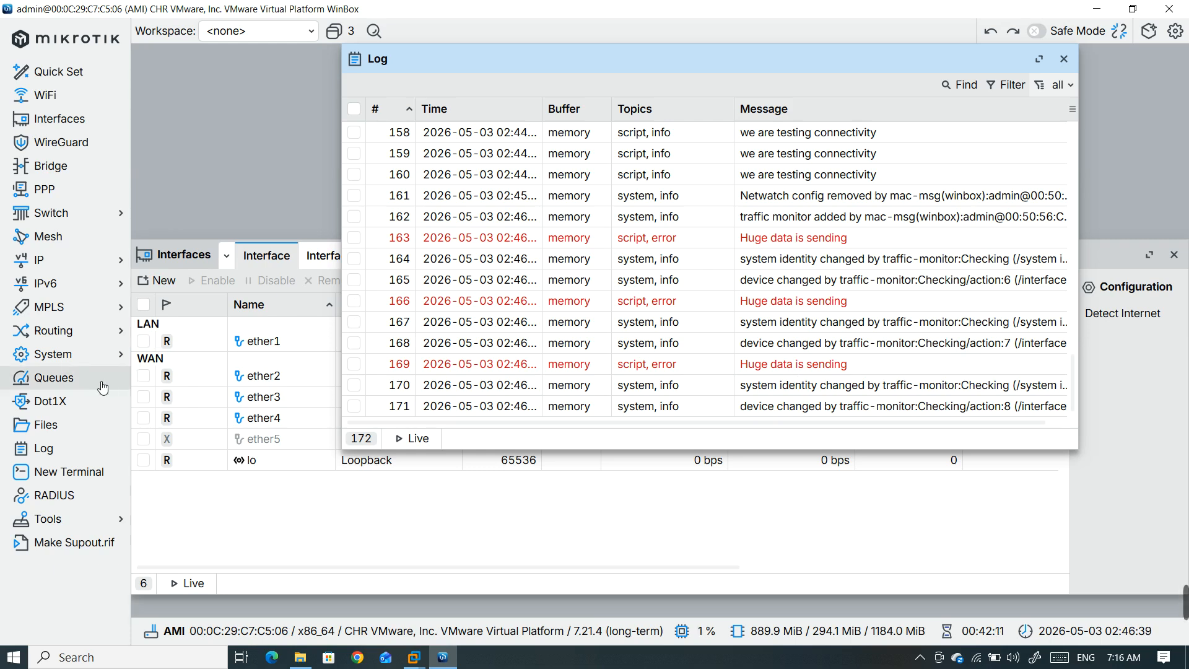
# - Check the router's system identity and the state of ether5 in the interface list, then return to the log
pyautogui.click(77, 356)
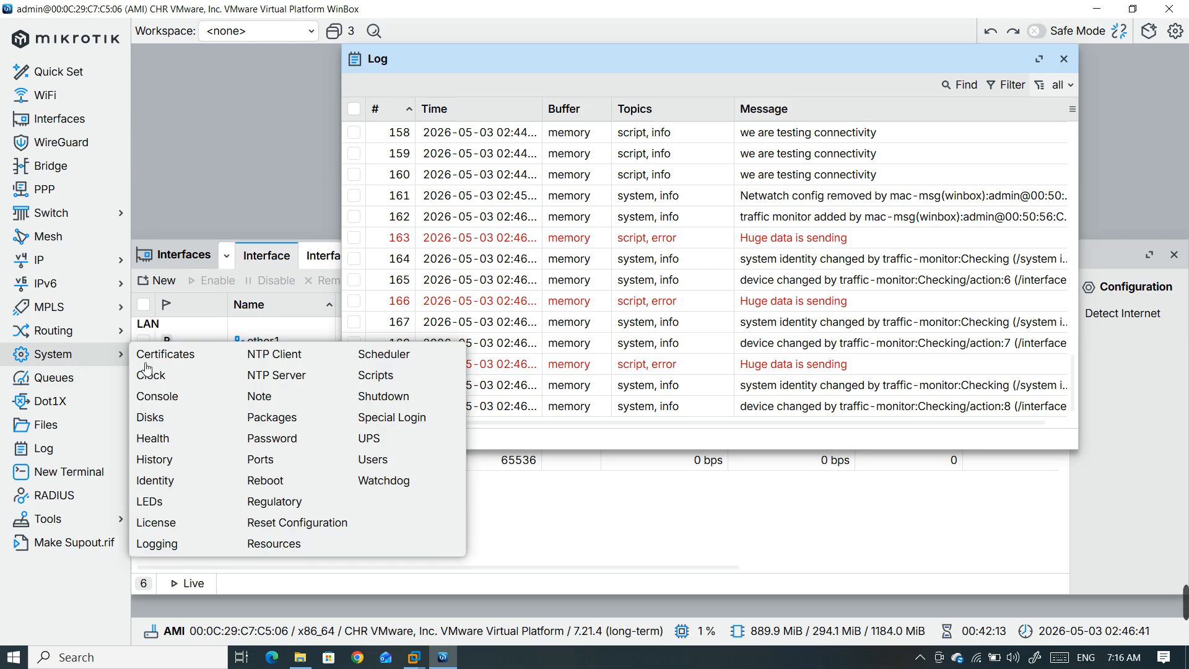
pyautogui.click(186, 479)
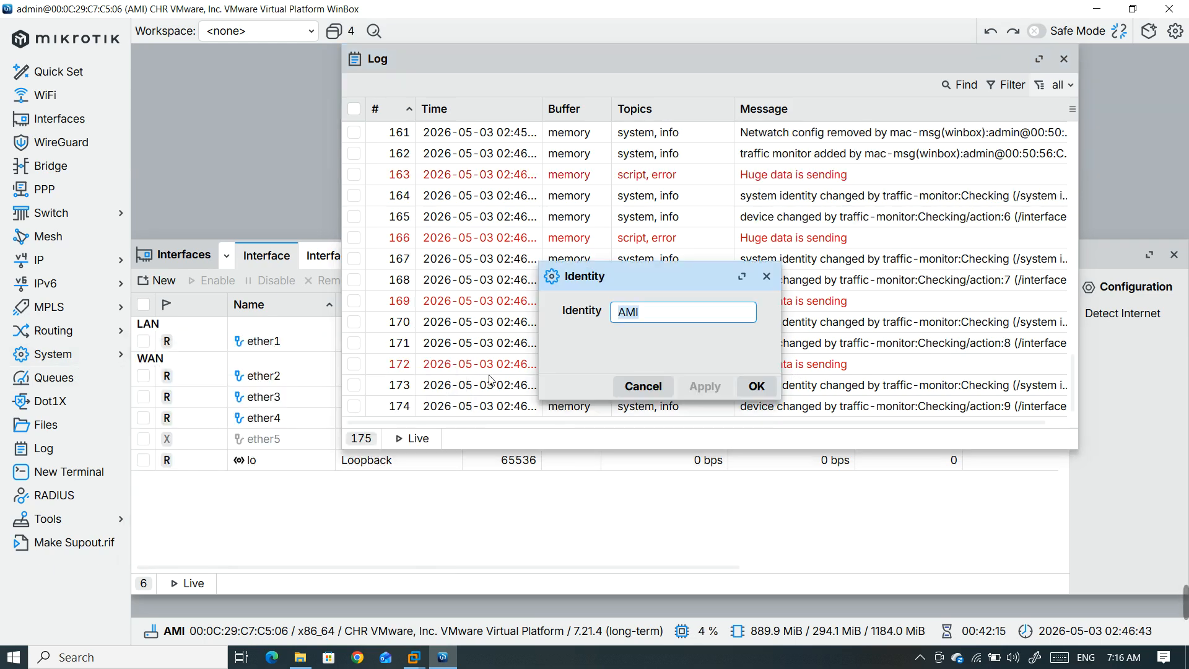
pyautogui.click(766, 277)
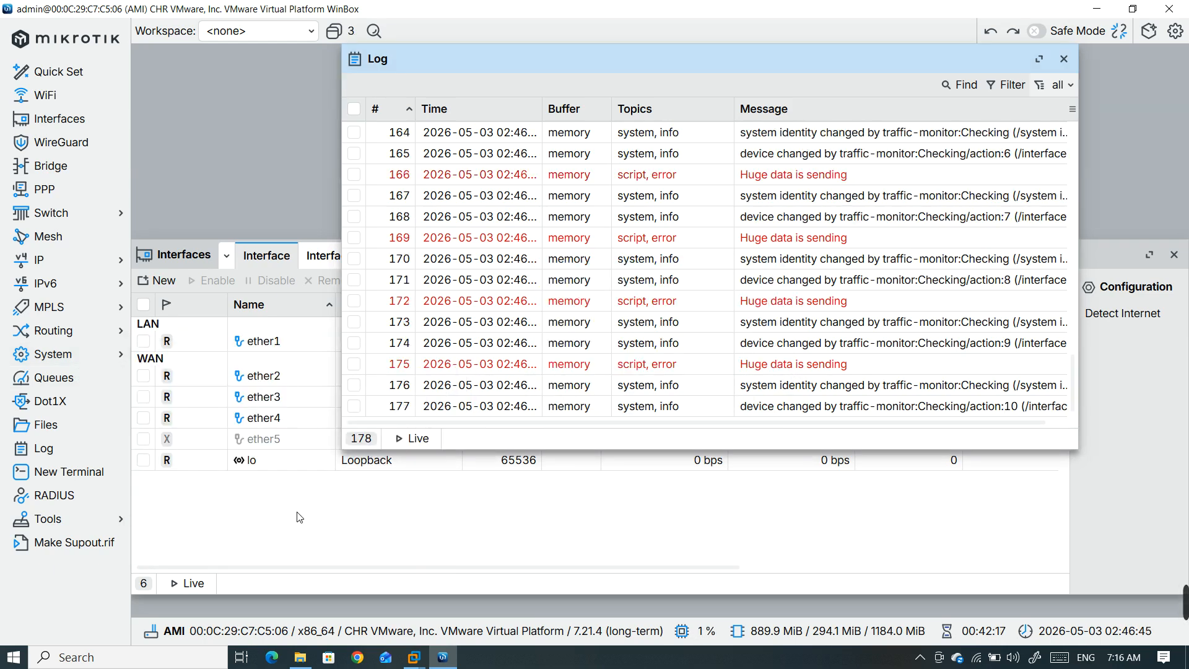
pyautogui.click(300, 516)
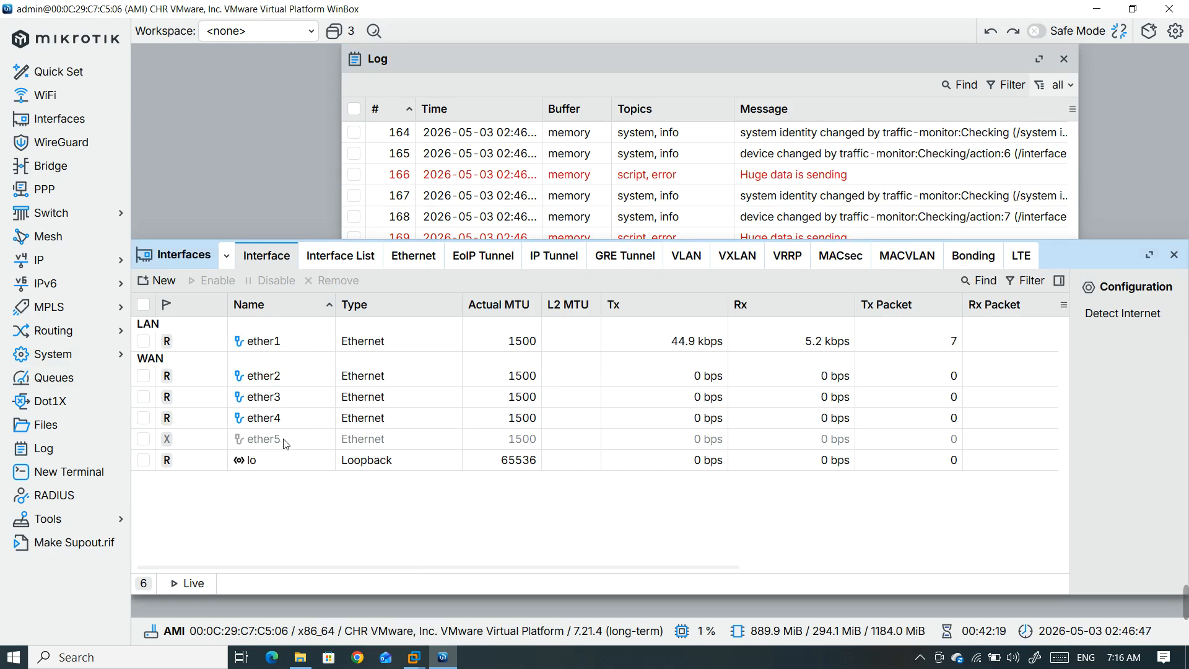
pyautogui.click(812, 55)
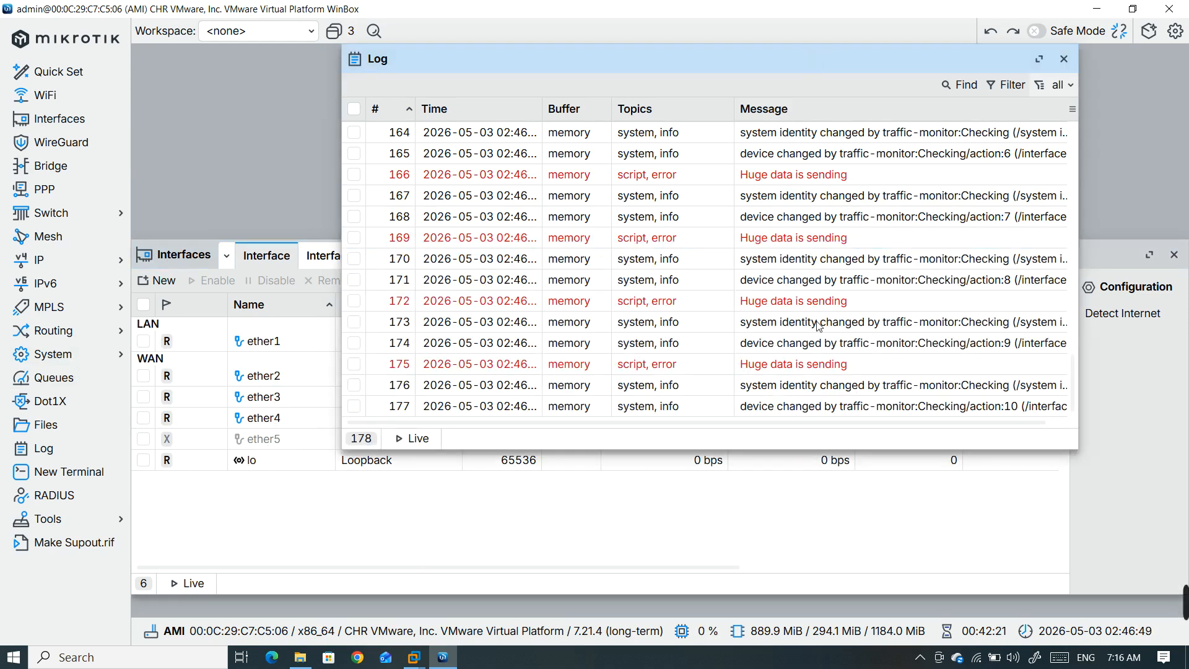
# - Open Paint and add the text 49kbps to the upper part of the blank canvas
pyautogui.click(154, 668)
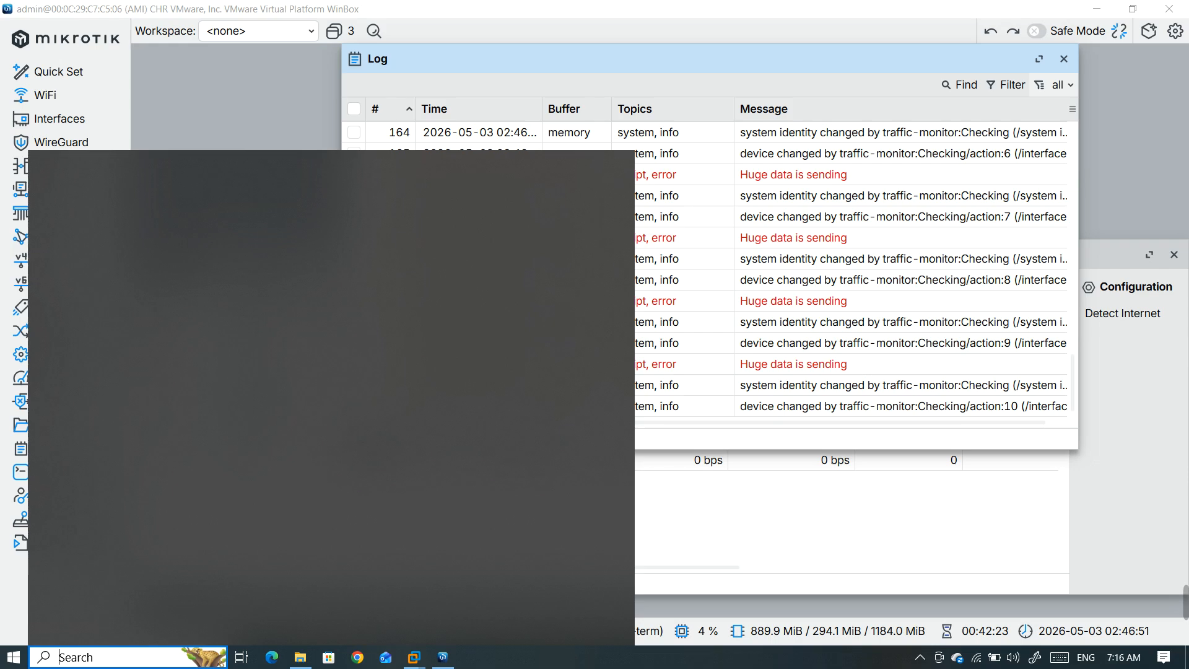
pyautogui.write('not')
pyautogui.press('Return')
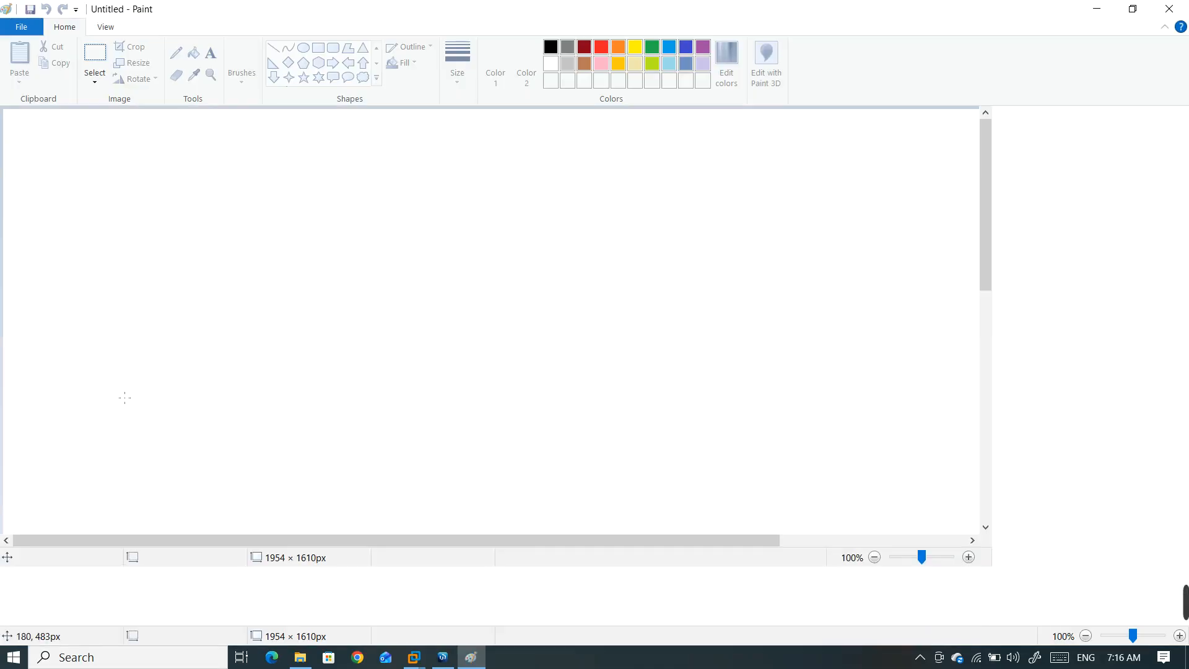
pyautogui.click(213, 55)
pyautogui.click(479, 215)
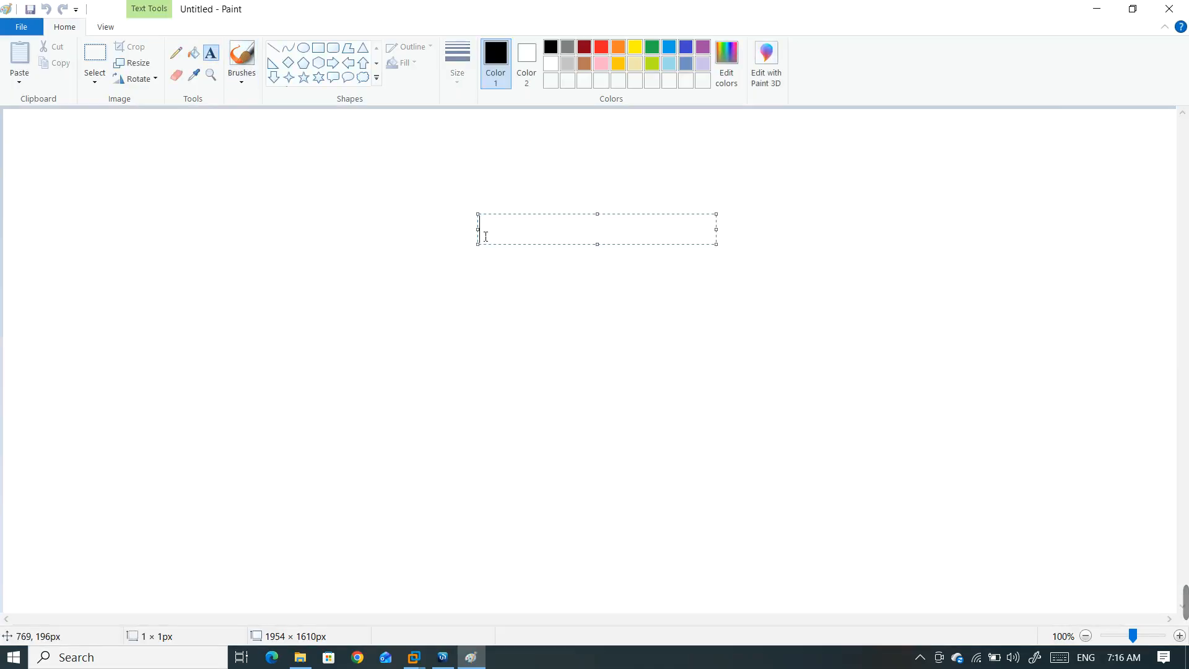
pyautogui.write('49k')
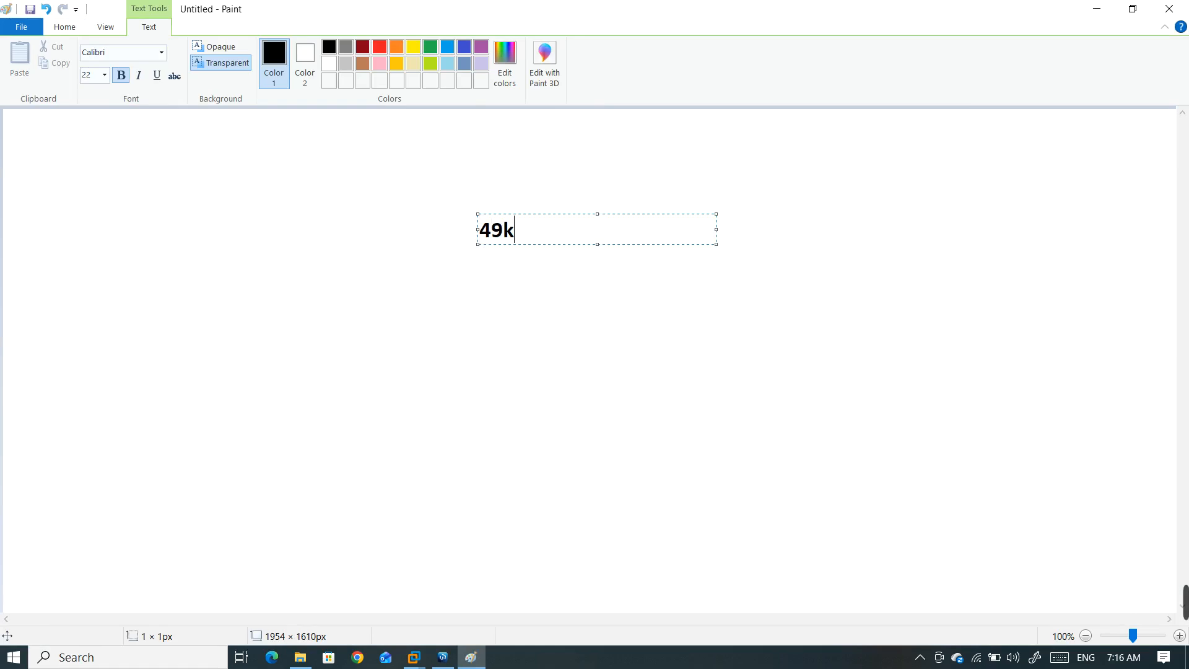
pyautogui.write('bps')
pyautogui.click(512, 282)
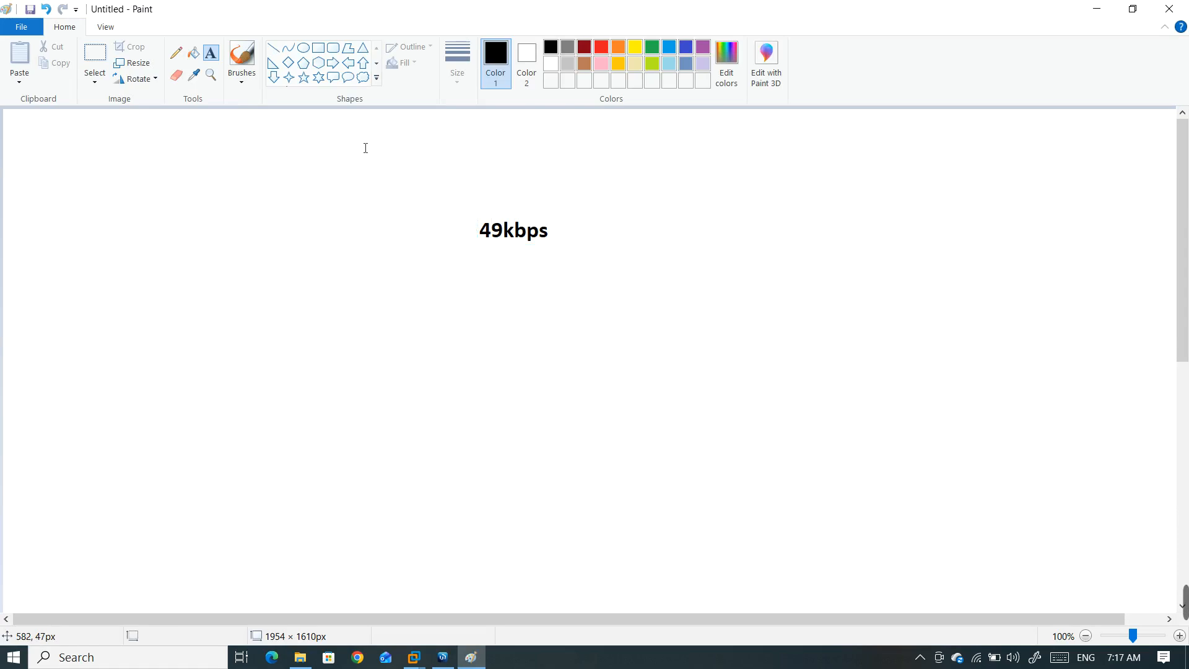
# - Add the text 600 below the 49kbps label and the text 30 between their heights, offset to the left
pyautogui.click(176, 53)
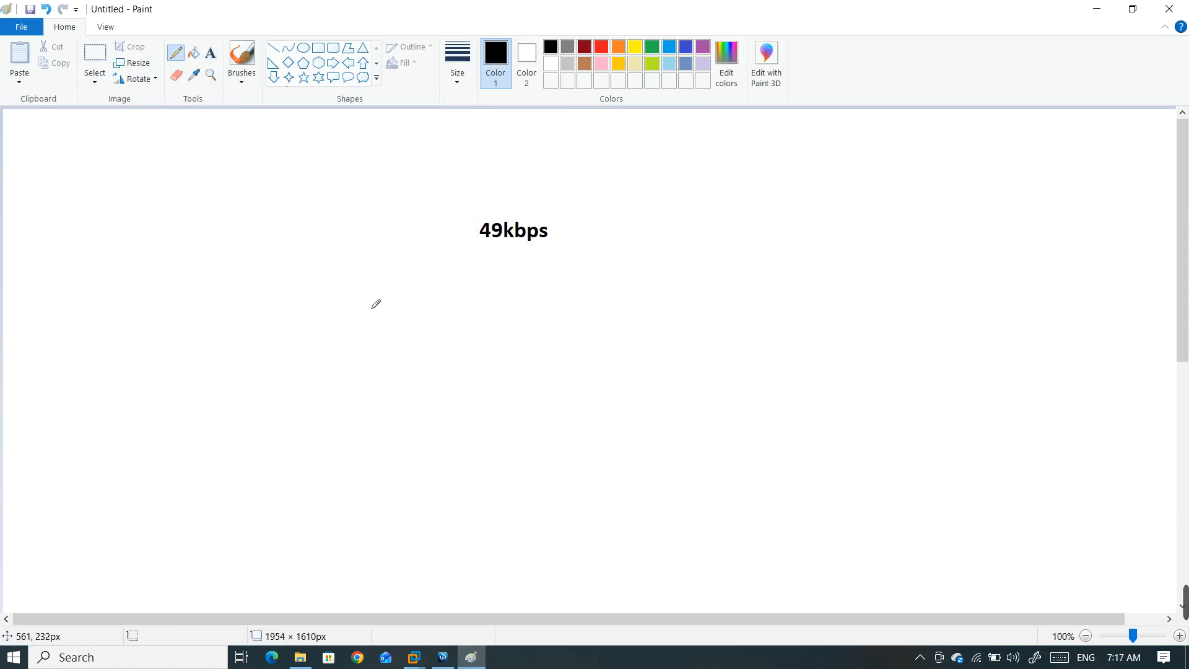
pyautogui.click(211, 53)
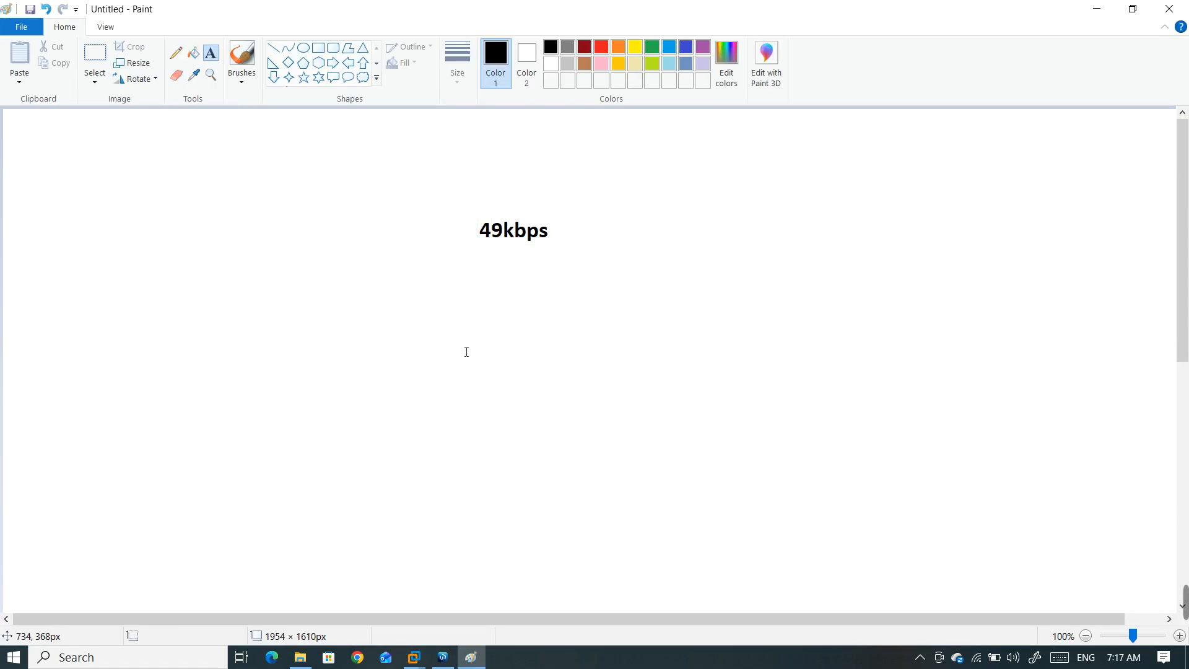
pyautogui.click(483, 380)
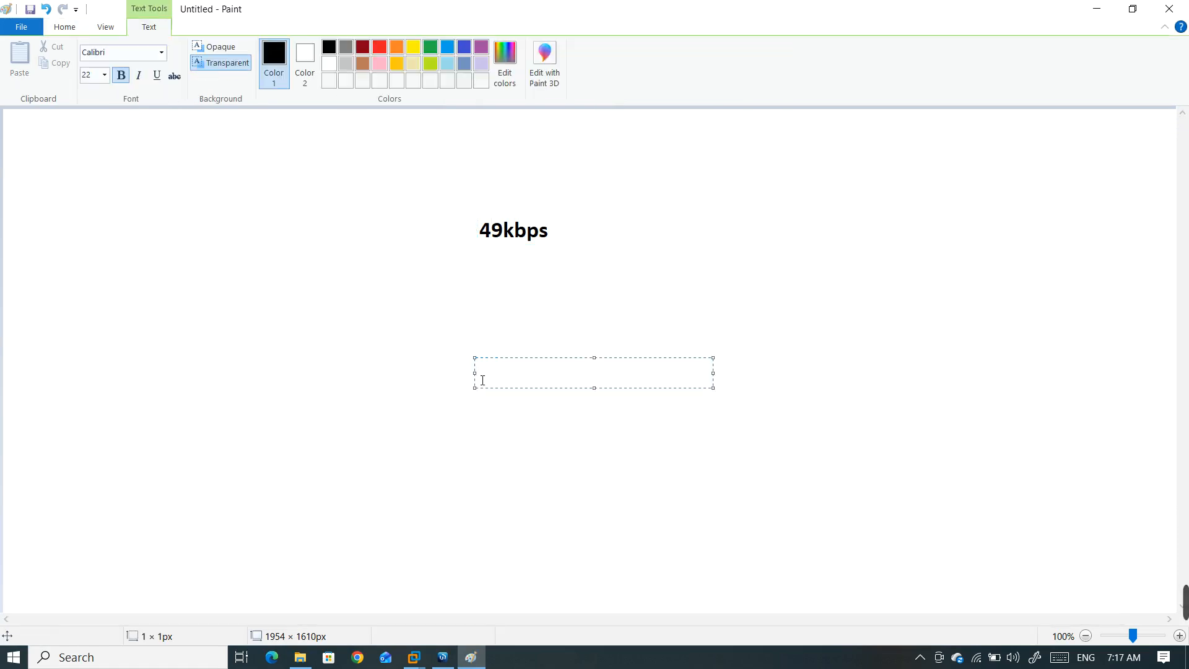
pyautogui.write('5')
pyautogui.press('BackSpace')
pyautogui.write('600')
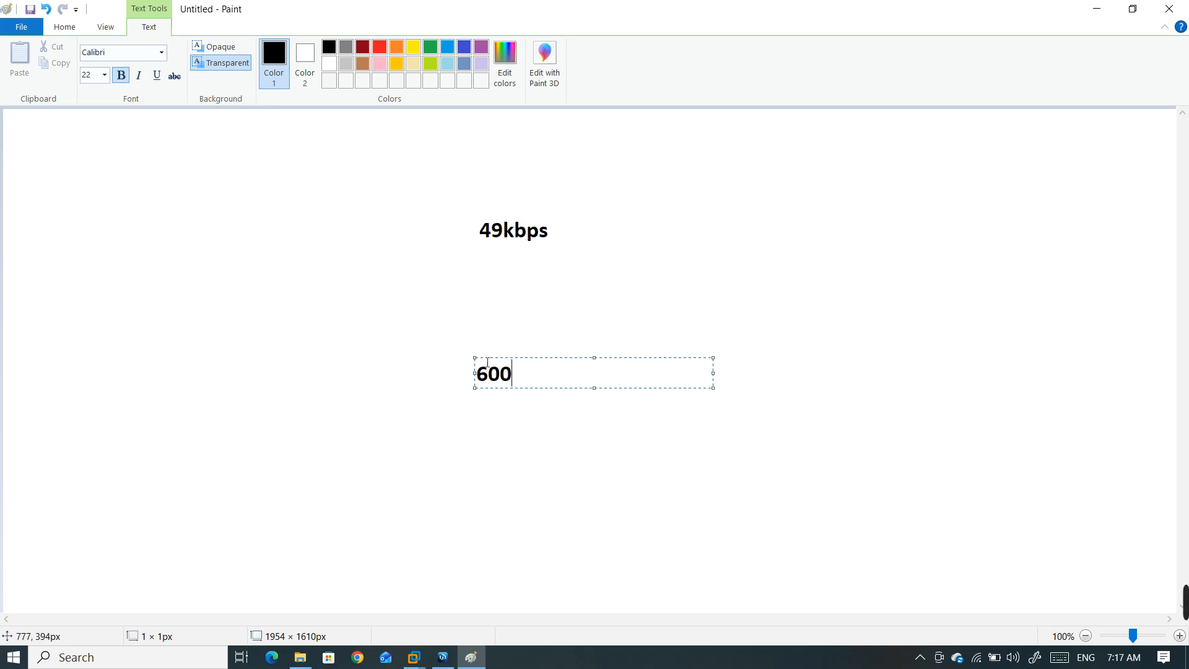
pyautogui.click(421, 403)
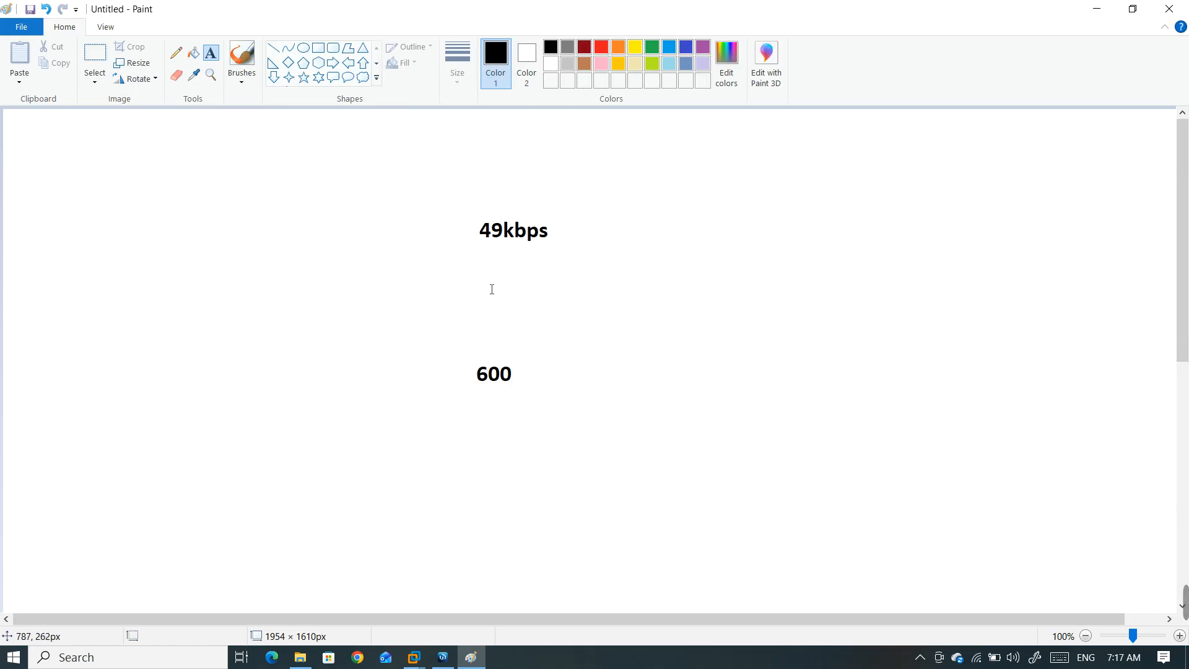
pyautogui.click(385, 313)
pyautogui.write('30')
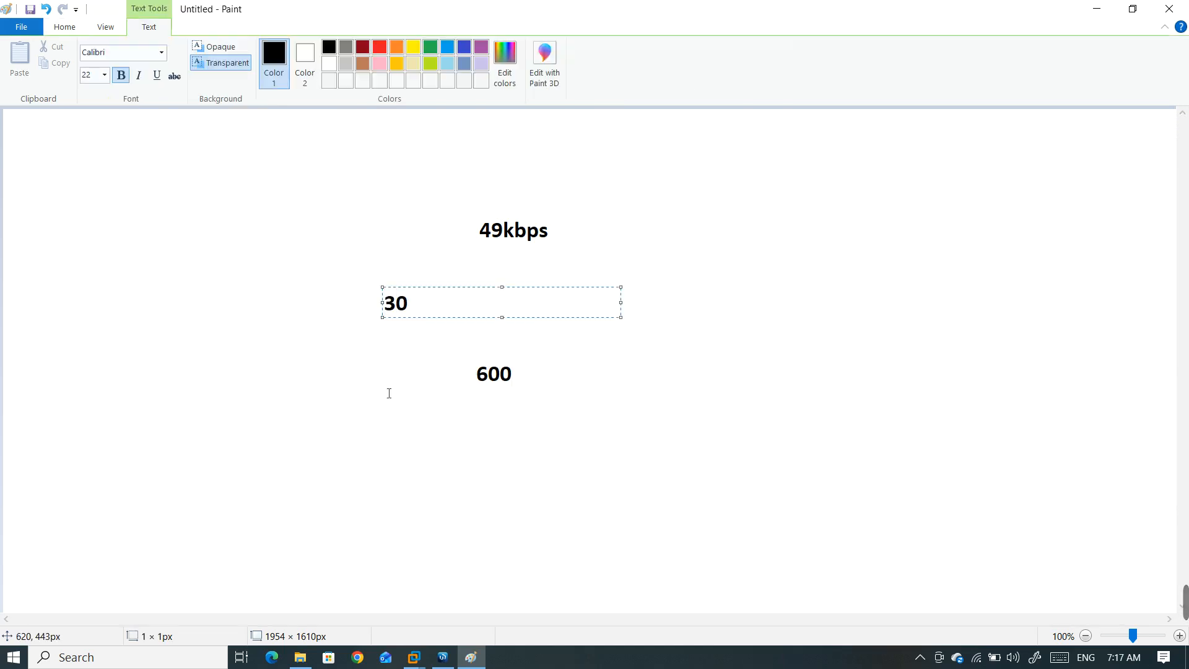
pyautogui.click(257, 220)
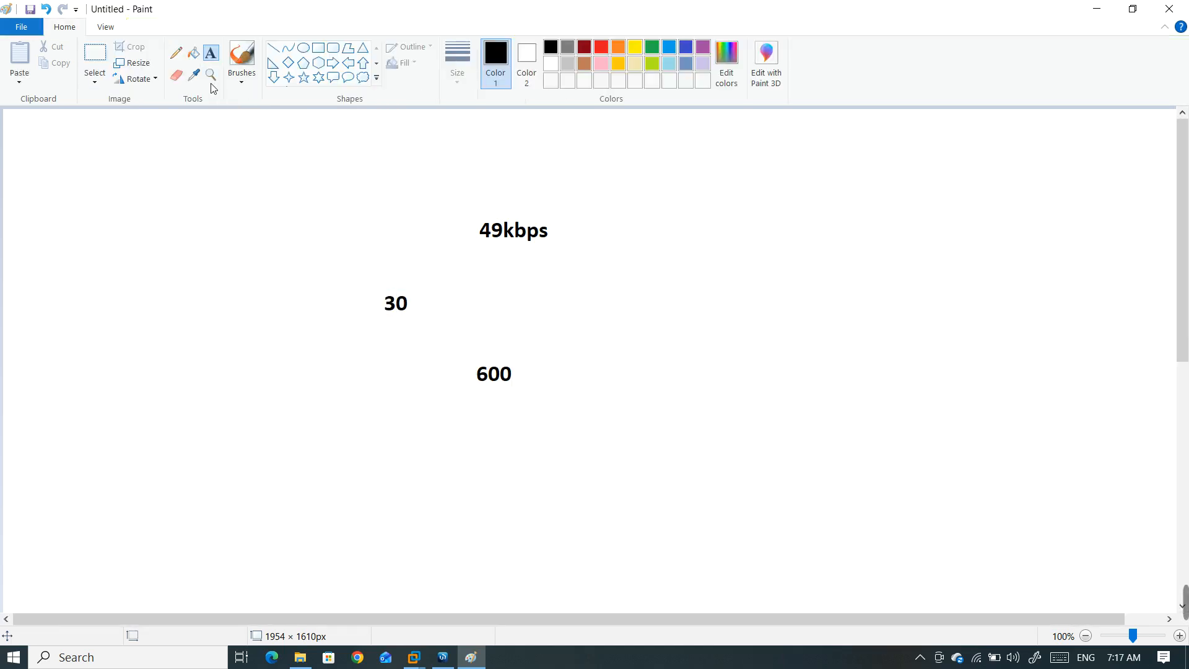
# - Draw a freehand traffic curve rising from 30 past 49kbps, mark the crossing, and sketch it falling towards 600 and rising again
pyautogui.click(176, 54)
pyautogui.moveTo(359, 317); pyautogui.dragTo(492, 198)
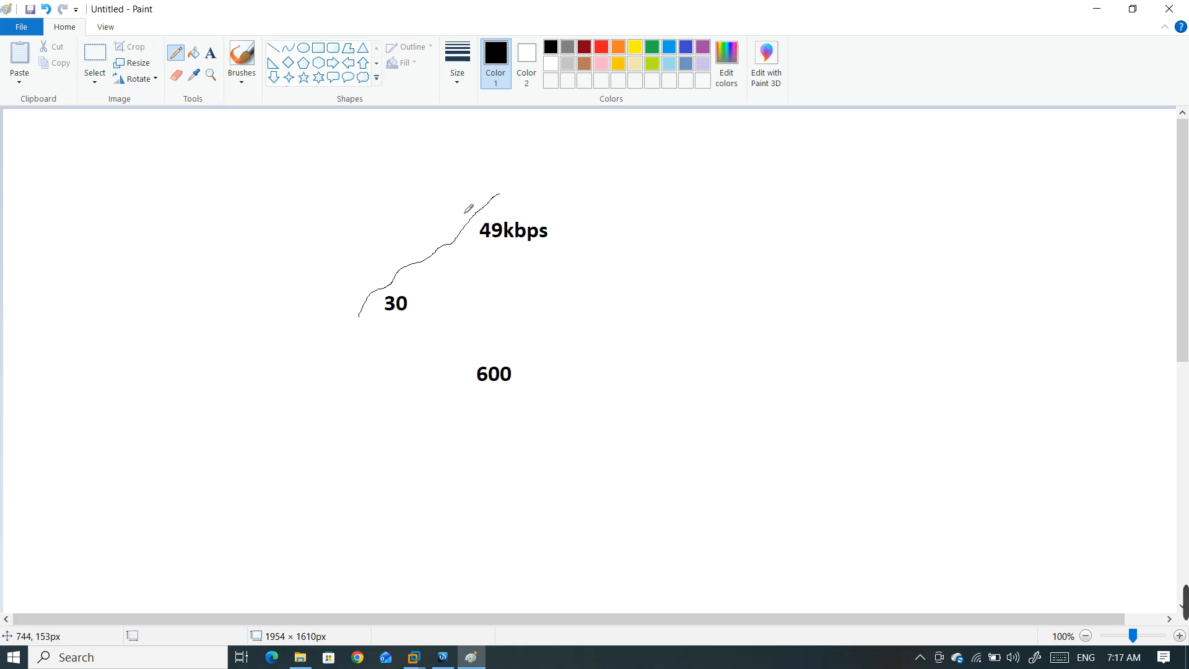
pyautogui.moveTo(464, 204)
pyautogui.mouseDown()
pyautogui.moveTo(459, 220)
pyautogui.moveTo(469, 218)
pyautogui.mouseUp()
pyautogui.moveTo(500, 196)
pyautogui.mouseDown()
pyautogui.moveTo(578, 143)
pyautogui.moveTo(575, 240)
pyautogui.moveTo(429, 344)
pyautogui.moveTo(630, 191)
pyautogui.mouseUp()
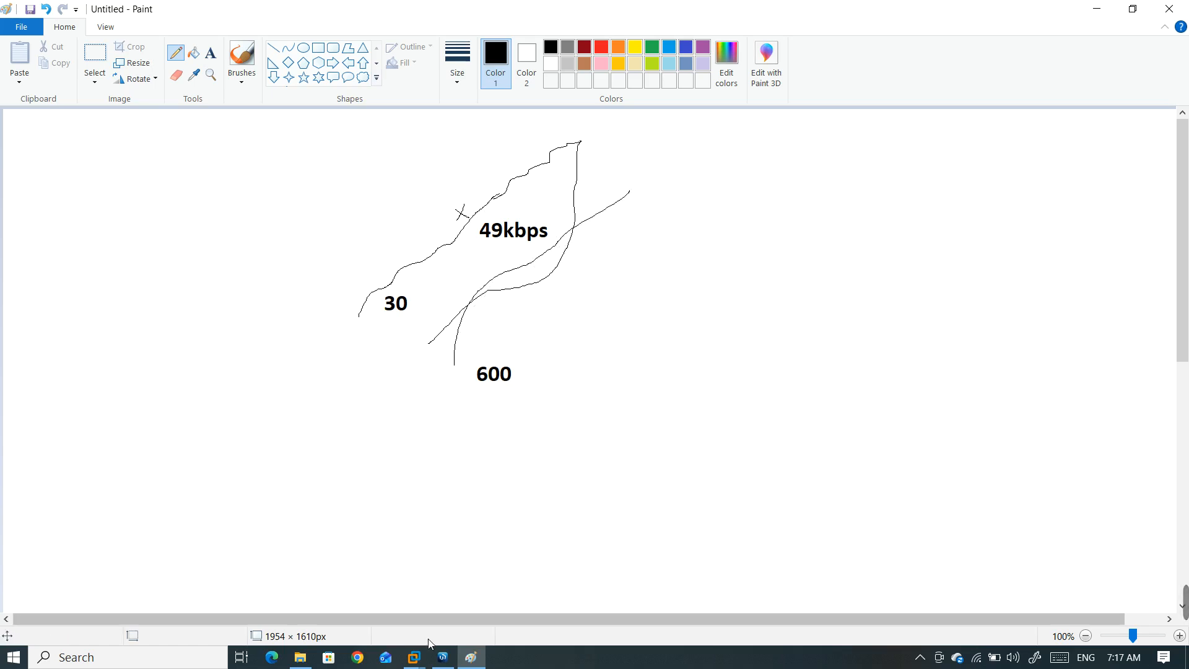
# - Switch back to WinBox, check ether1's Tx rate in the interface list, and maximize the log to examine the repeated monitor entries
pyautogui.click(446, 661)
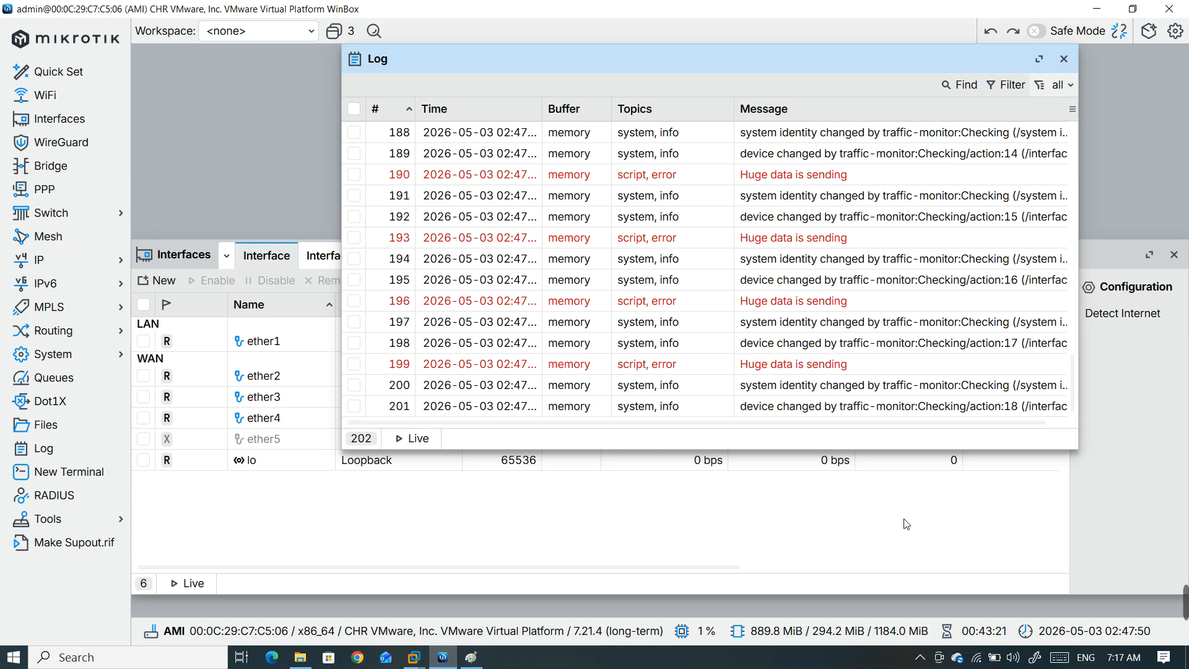
pyautogui.click(452, 539)
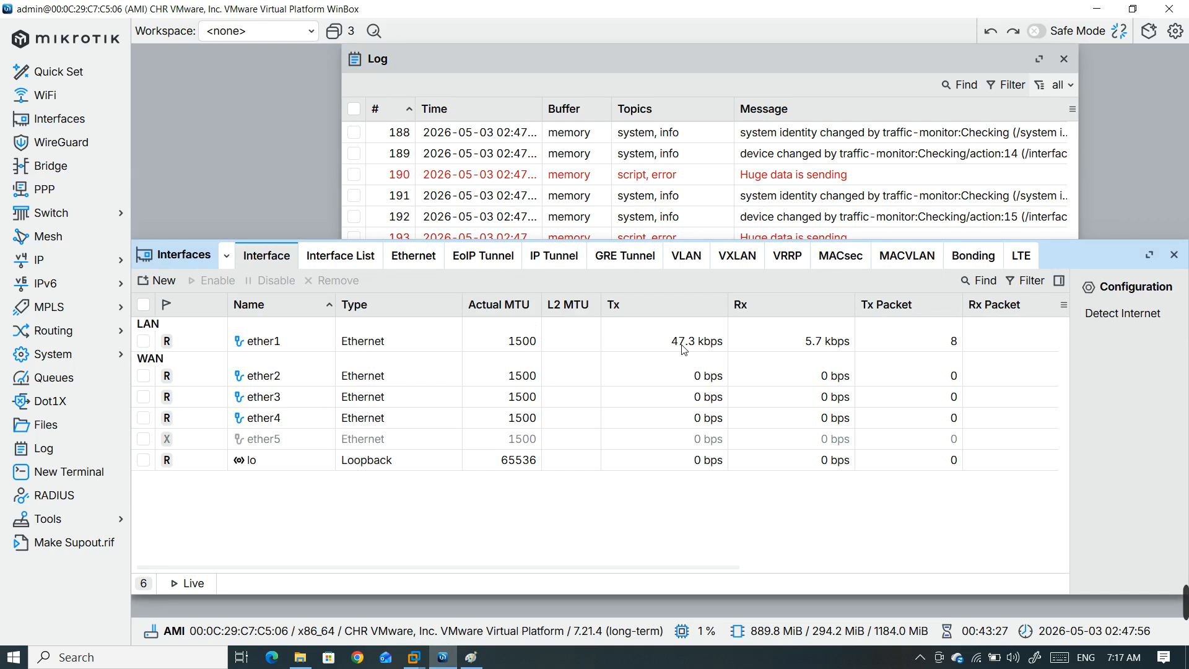
pyautogui.click(753, 57)
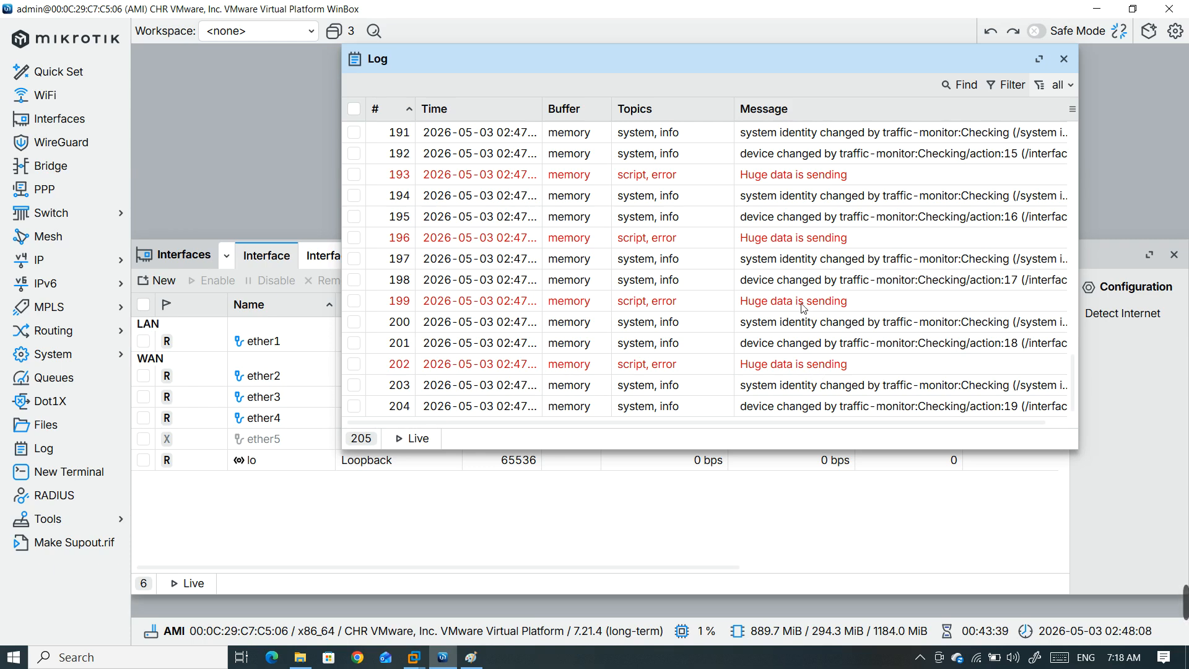
pyautogui.click(1035, 55)
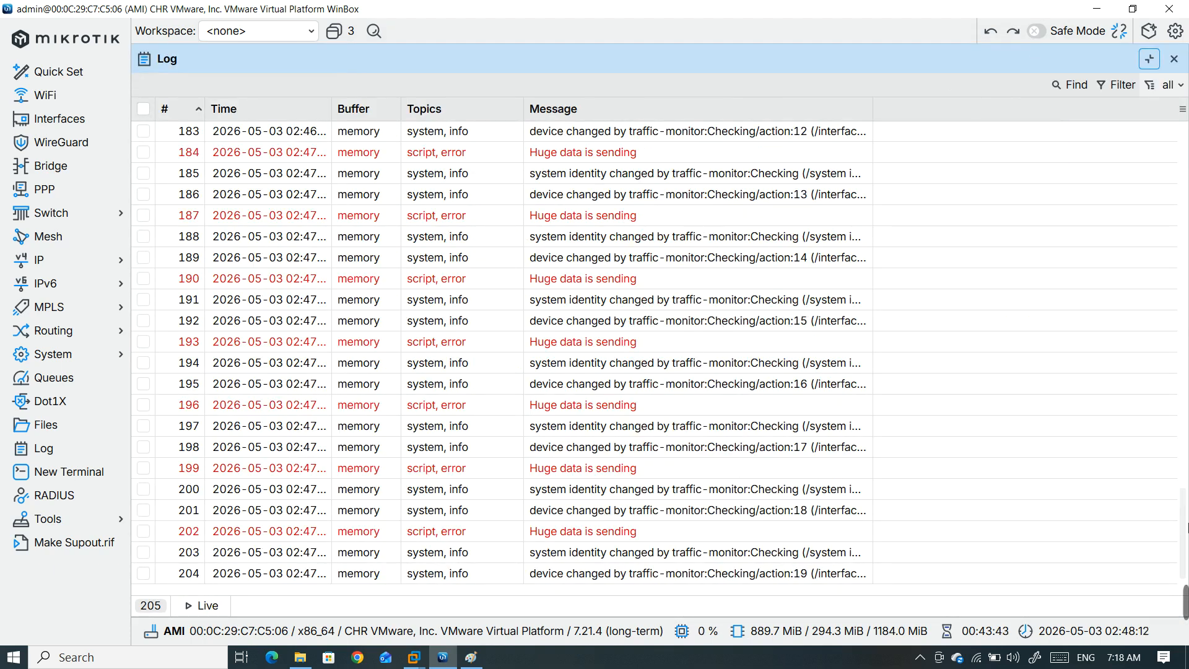
pyautogui.moveTo(1187, 553)
pyautogui.mouseDown()
pyautogui.moveTo(1183, 477)
pyautogui.moveTo(1184, 546)
pyautogui.mouseUp()
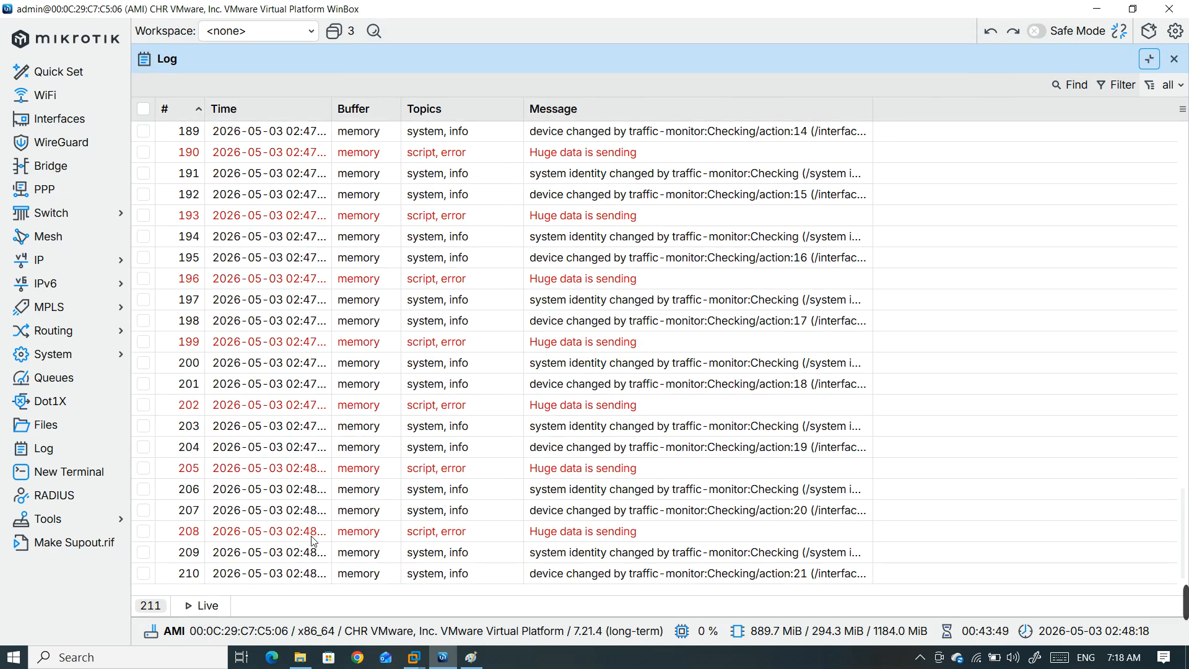
# - Open the Checking traffic monitor to review its threshold and On Event script, and close it and the Traffic Monitor list
pyautogui.click(97, 524)
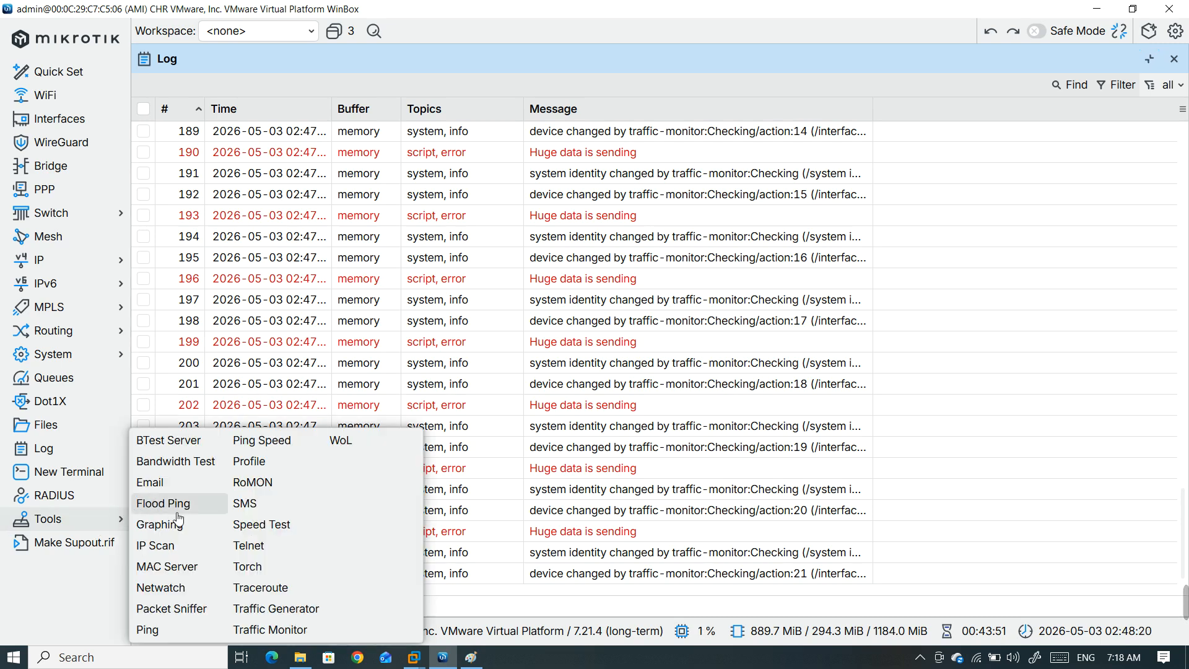
pyautogui.click(291, 630)
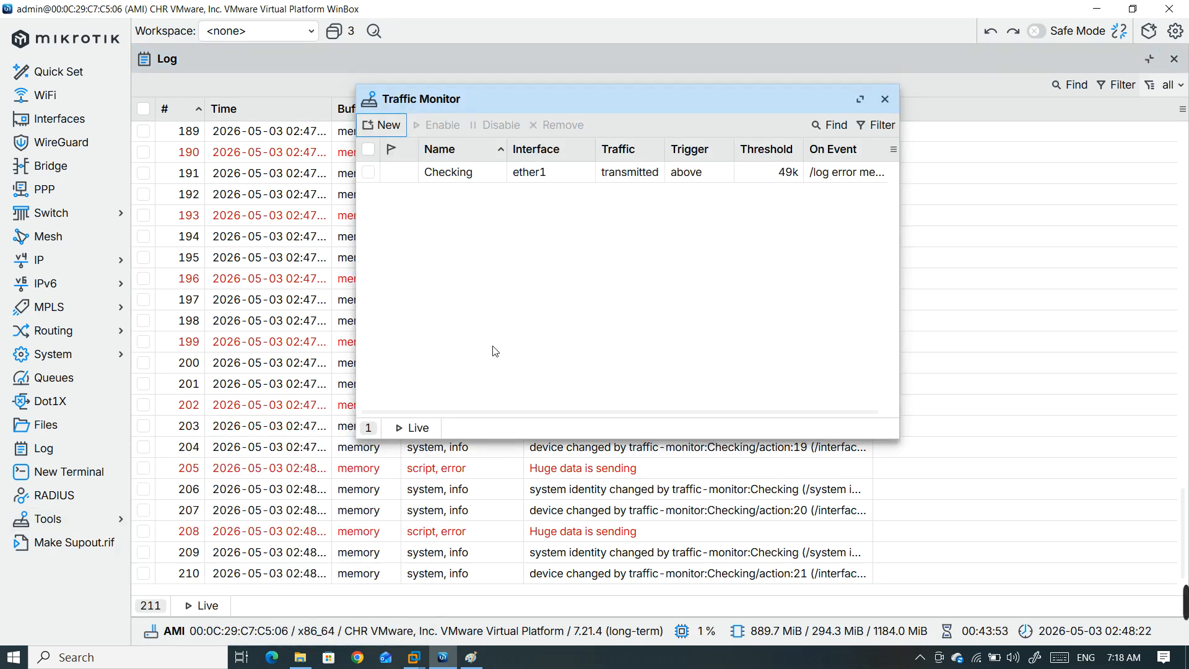
pyautogui.doubleClick(455, 174)
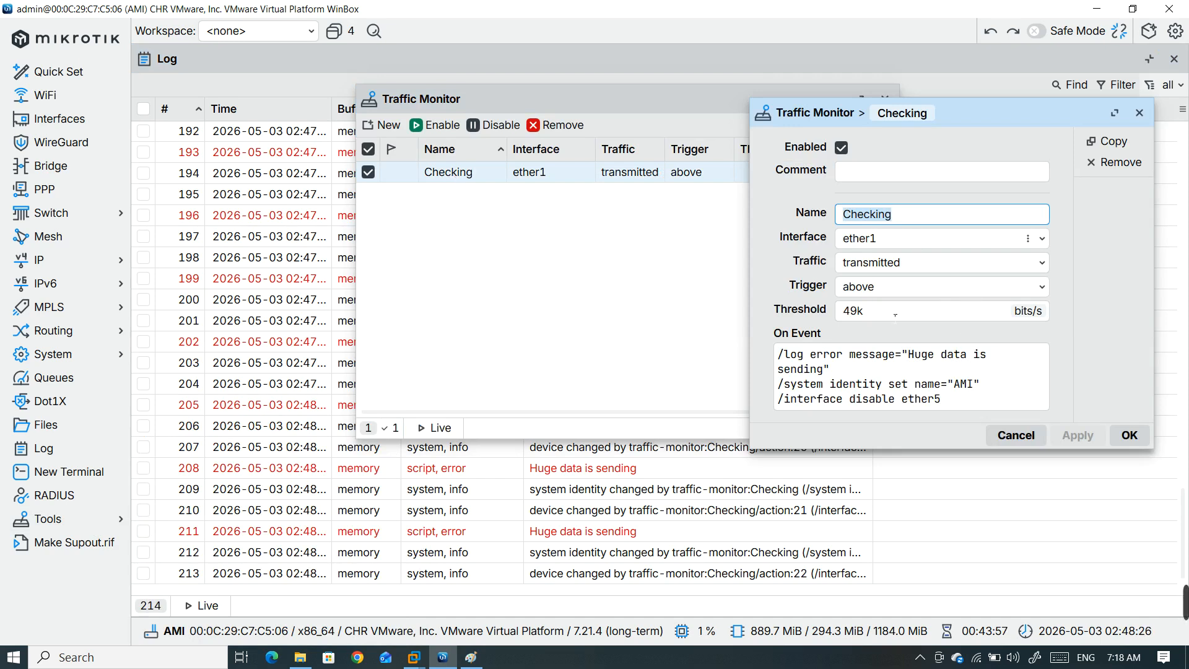
pyautogui.click(1139, 113)
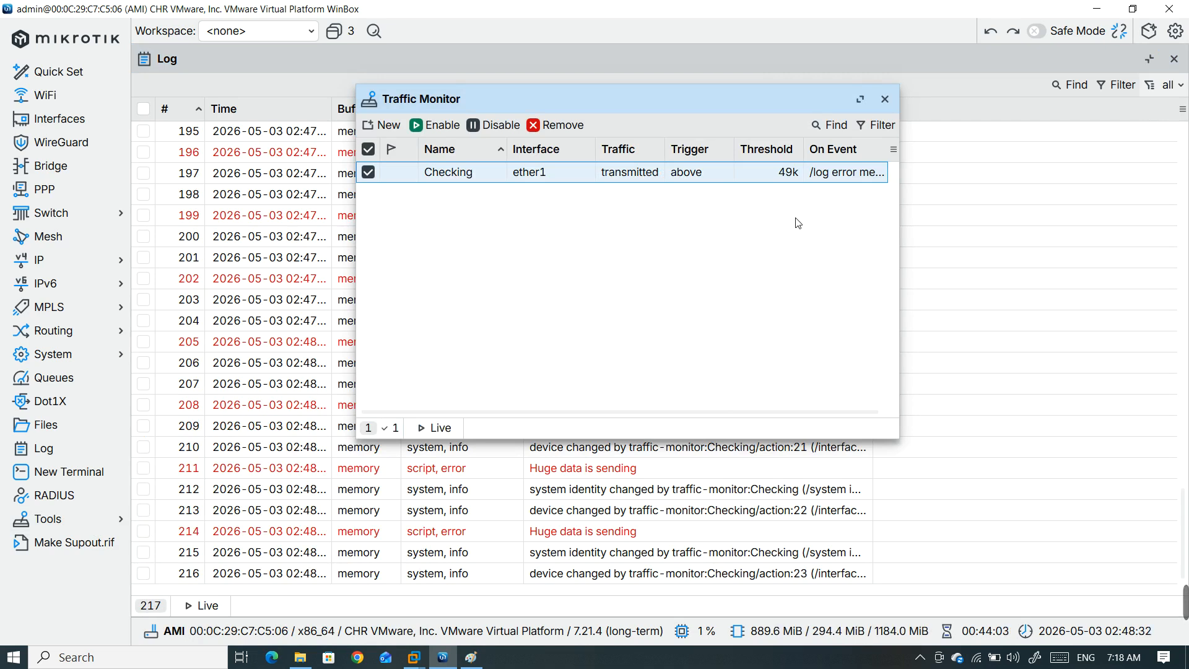
pyautogui.click(886, 99)
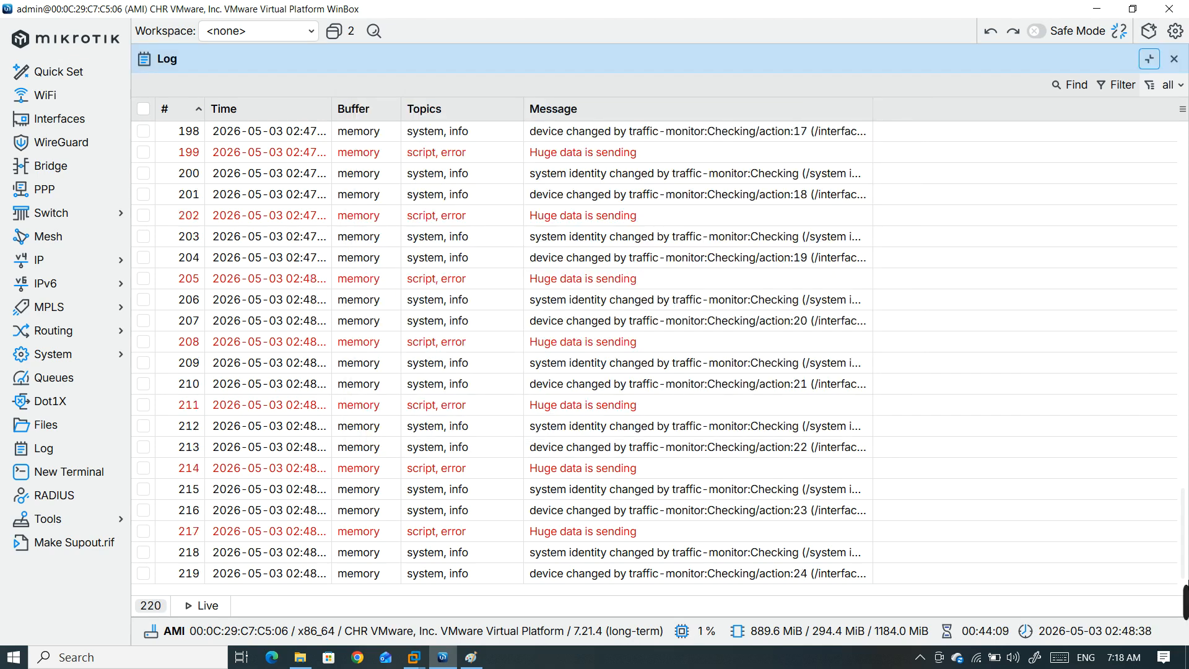